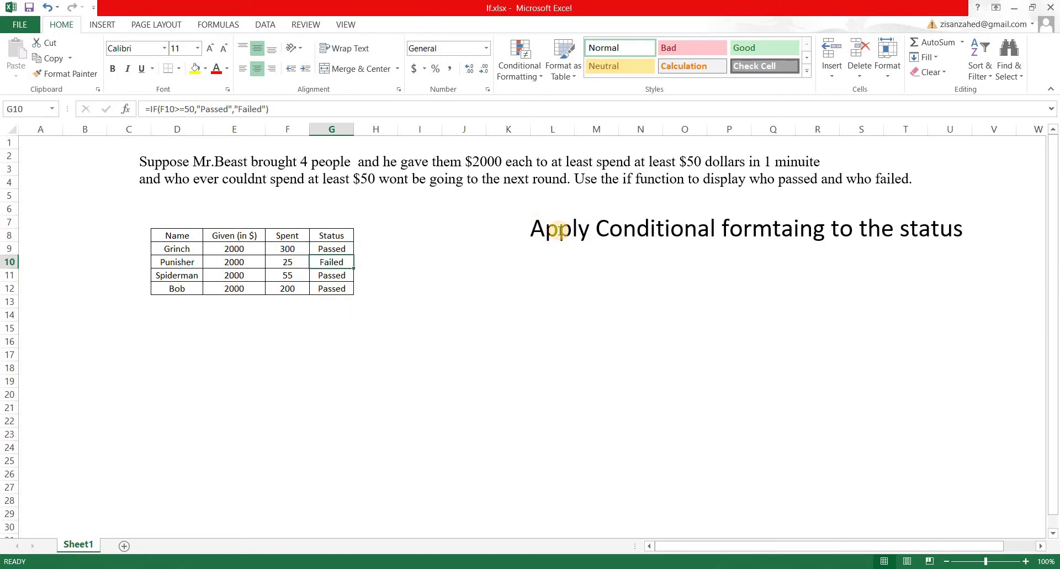
Step: Apply an Equal To highlight rule to the Status column G8:G12, formatting "Failed" with Light Red Fill with Dark Red Text
click(553, 231)
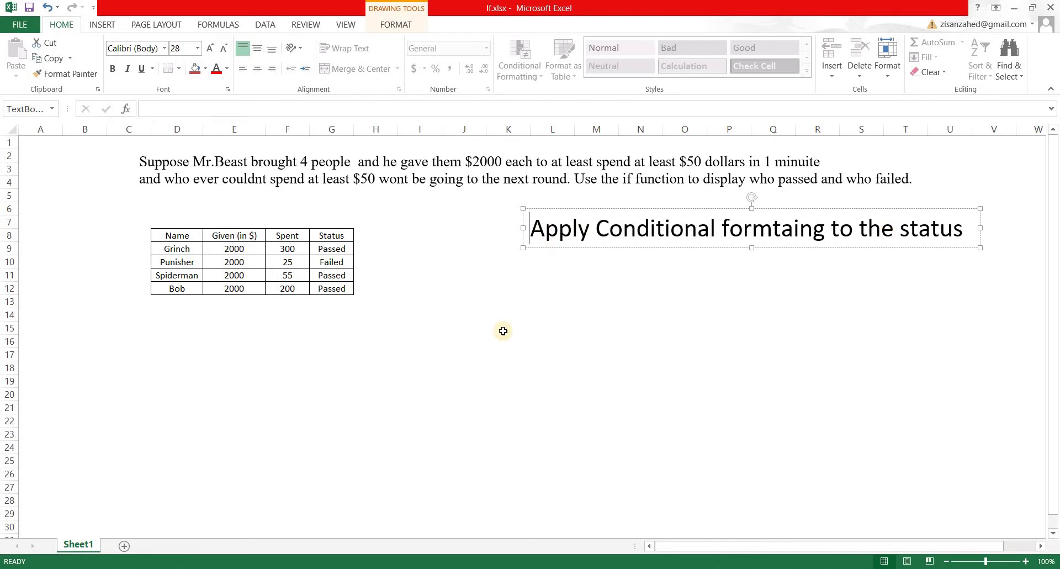
drag(334, 238, 333, 288)
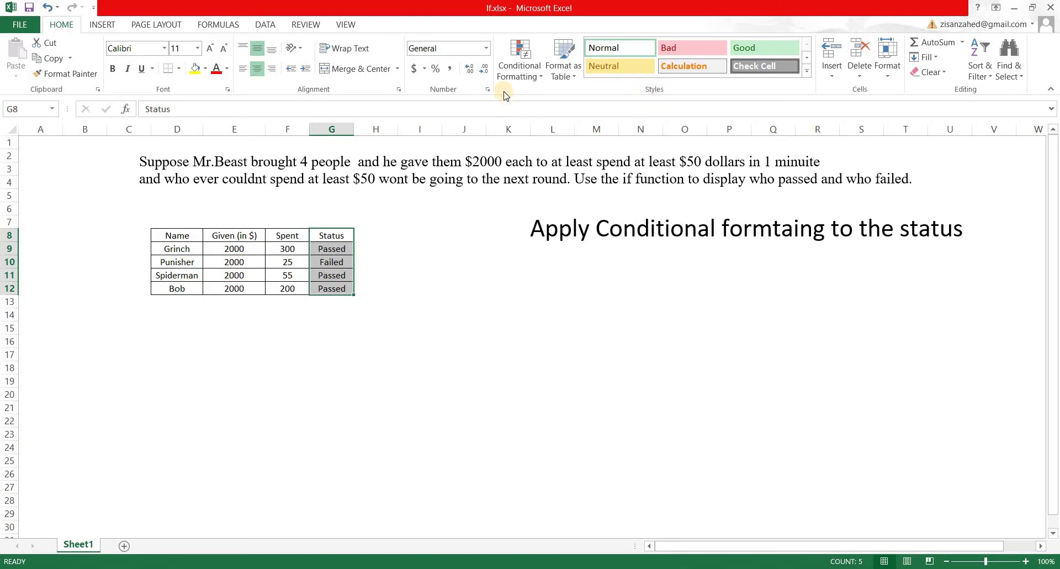
click(538, 78)
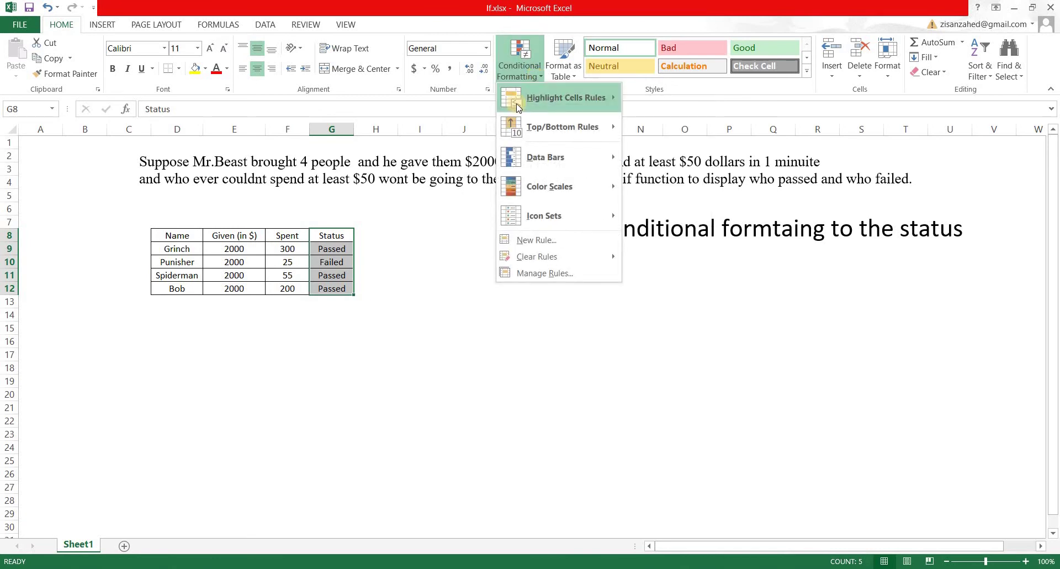
mouse_move(550, 99)
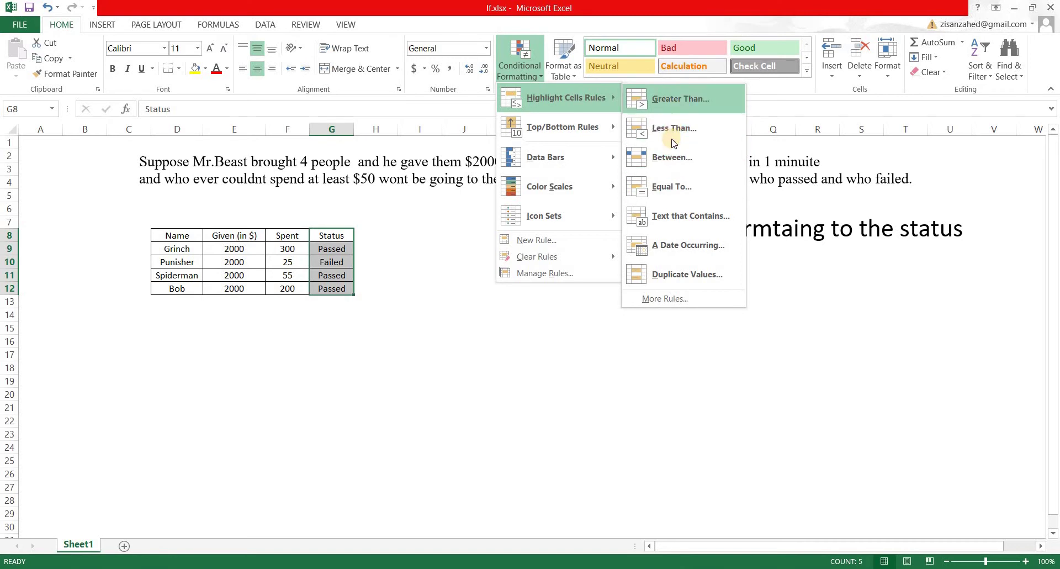
click(674, 188)
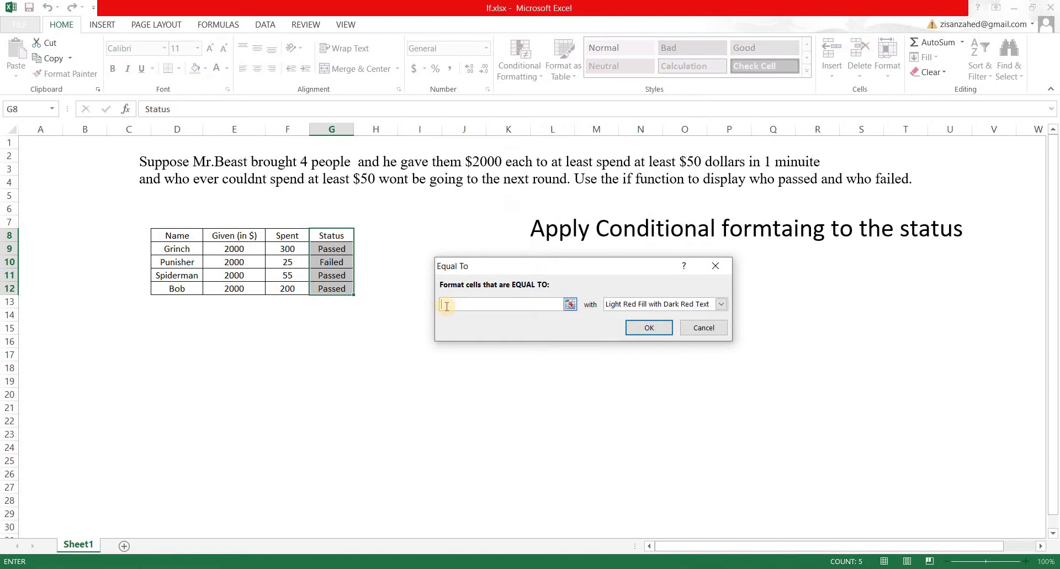
drag(493, 265, 496, 213)
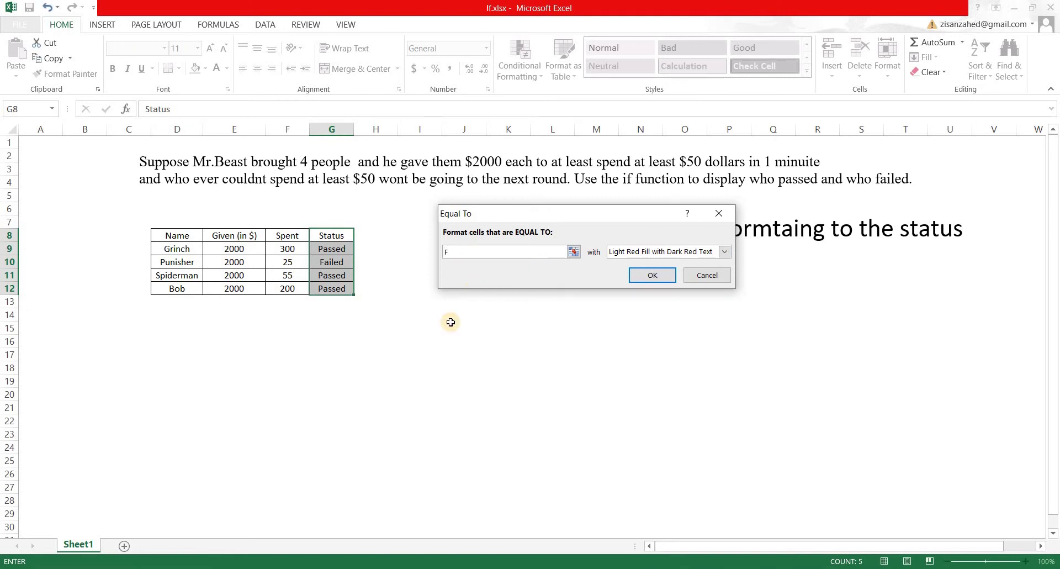
text(led)
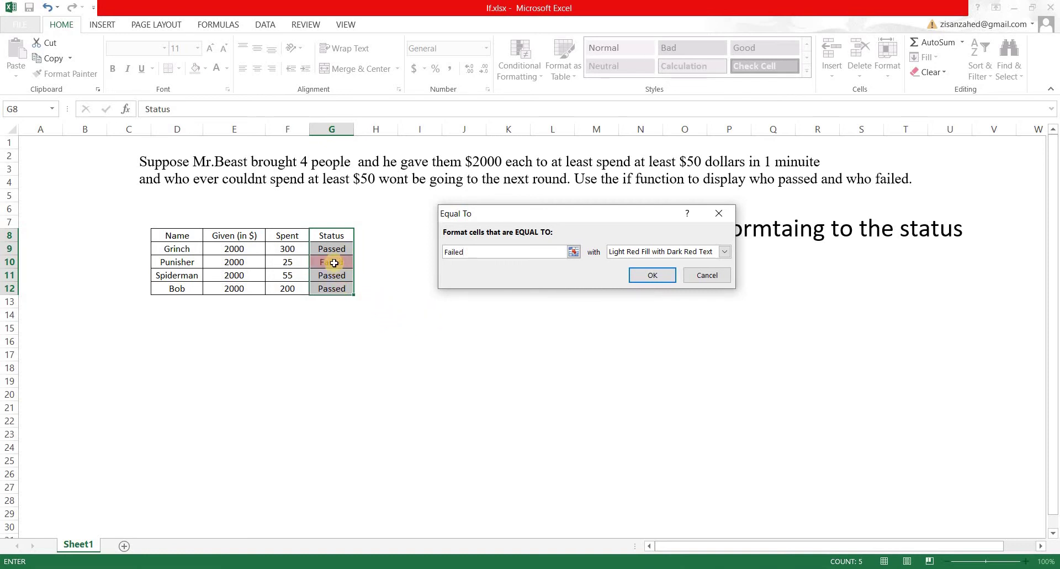
click(652, 276)
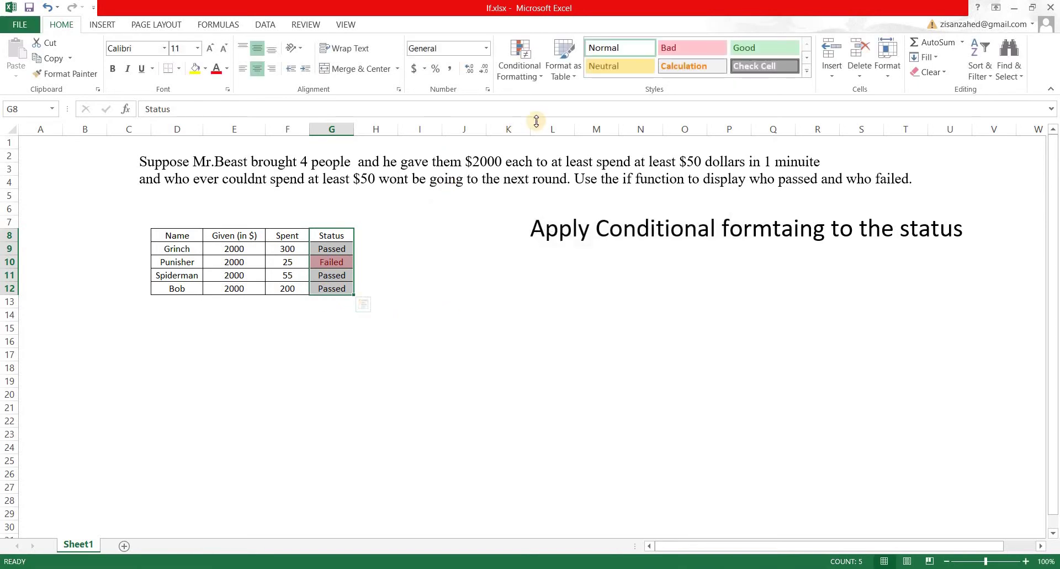
Step: Add a second Equal To highlight rule to the Status column, formatting "Passed" with Green Fill with Dark Green Text
click(534, 71)
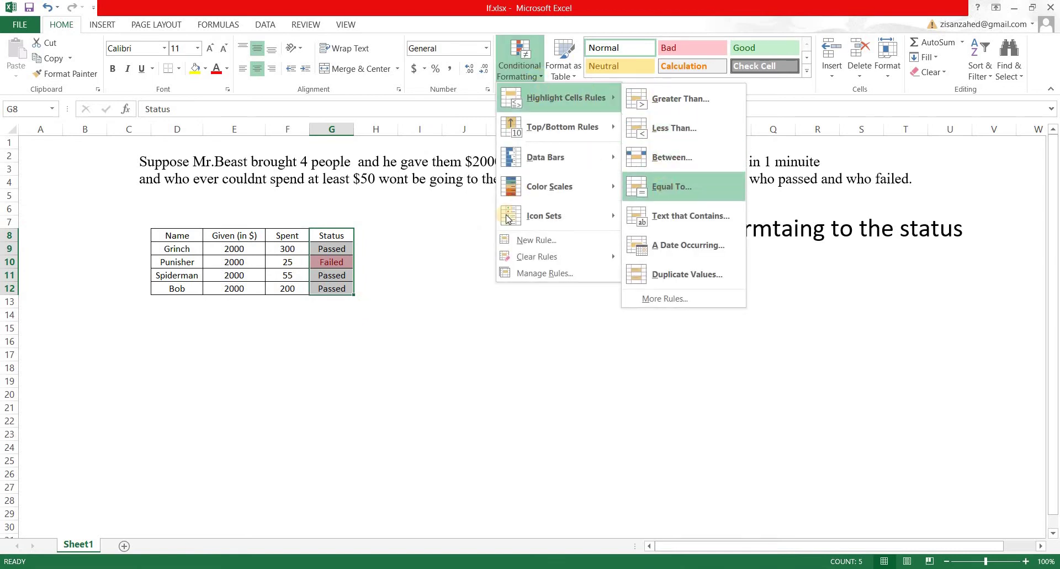
click(671, 186)
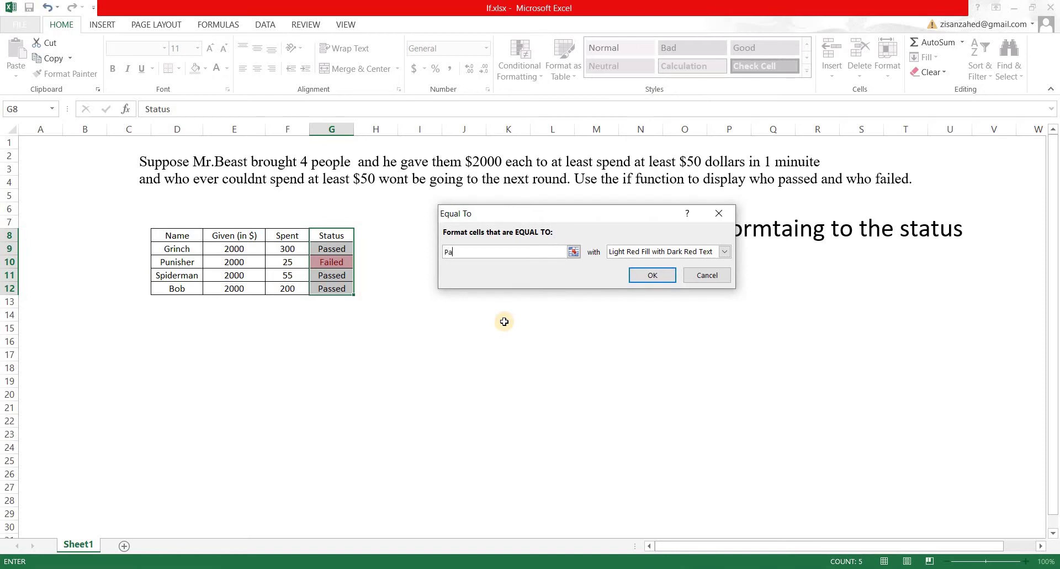
text(Passed)
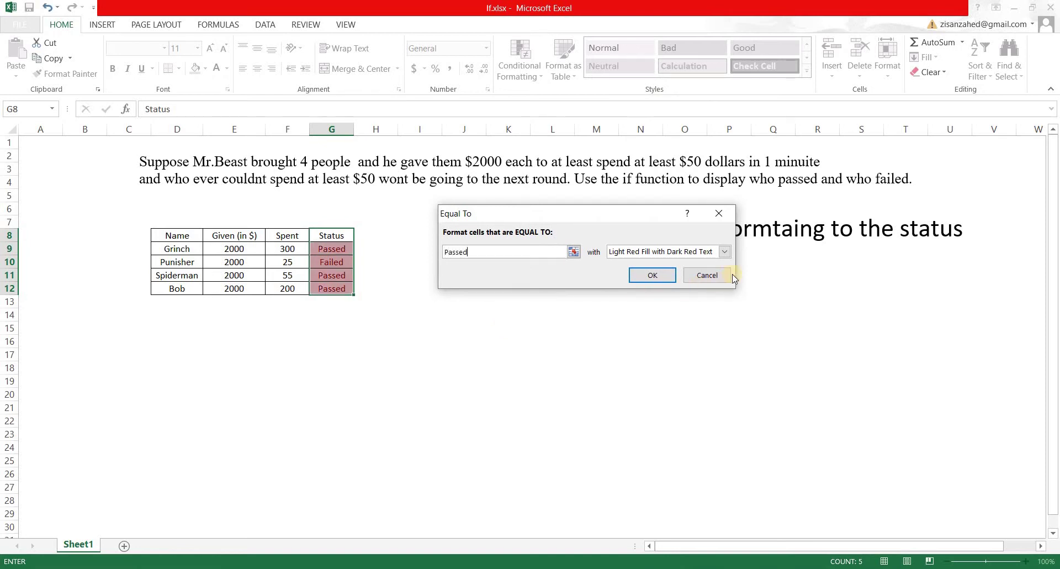
click(727, 252)
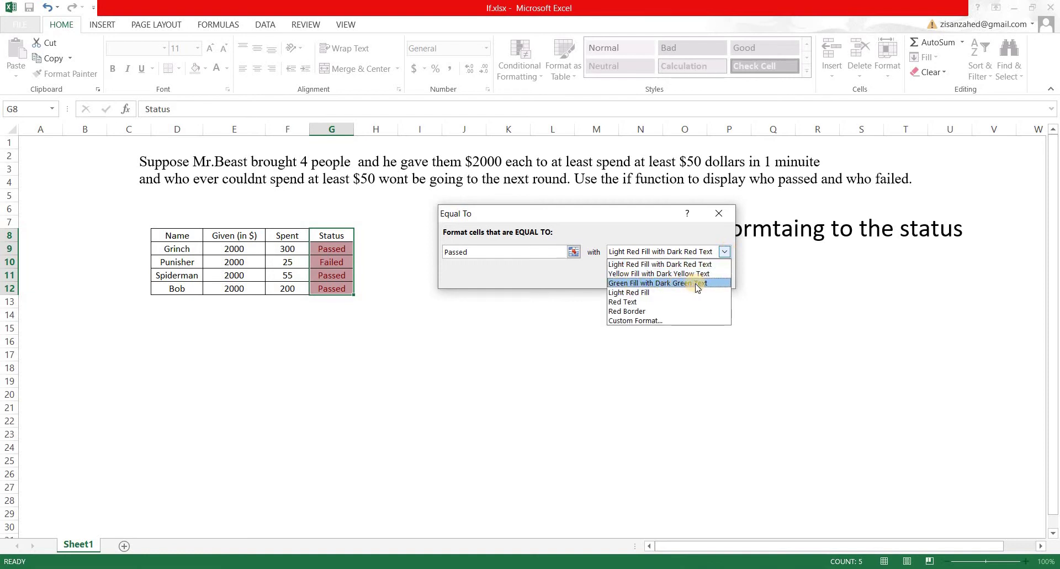
click(657, 283)
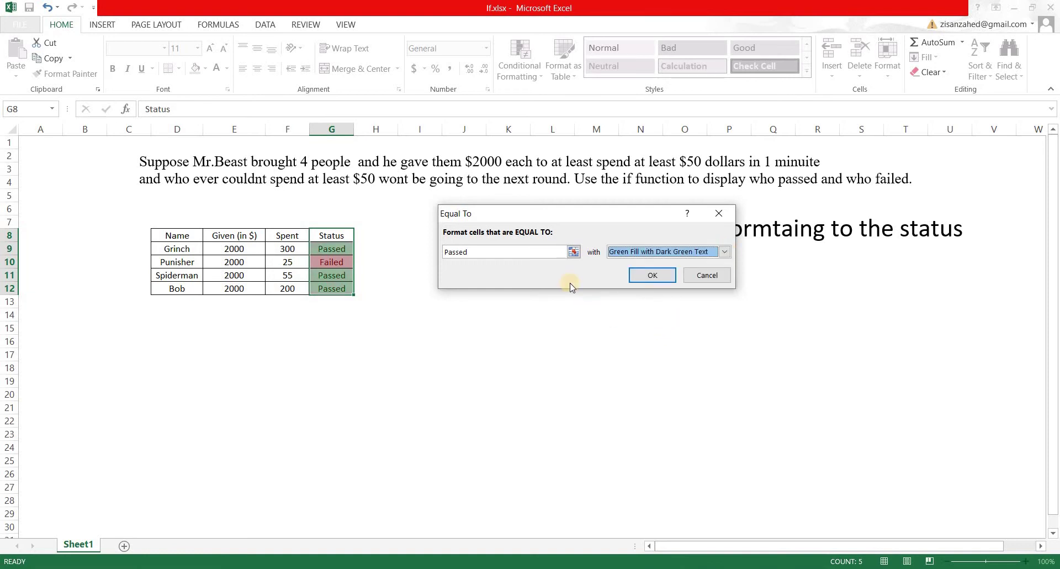
click(651, 275)
click(313, 339)
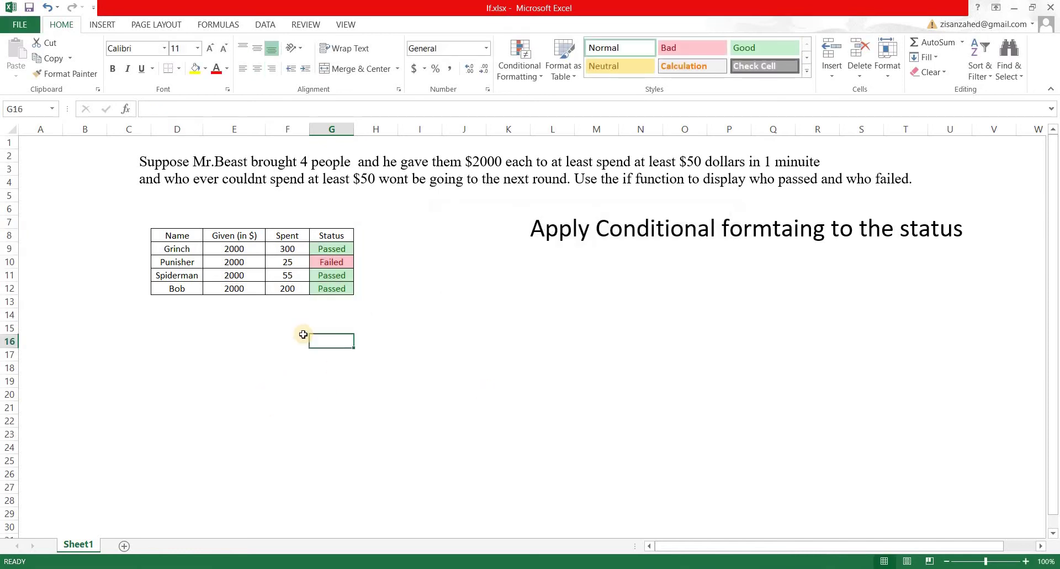
click(333, 253)
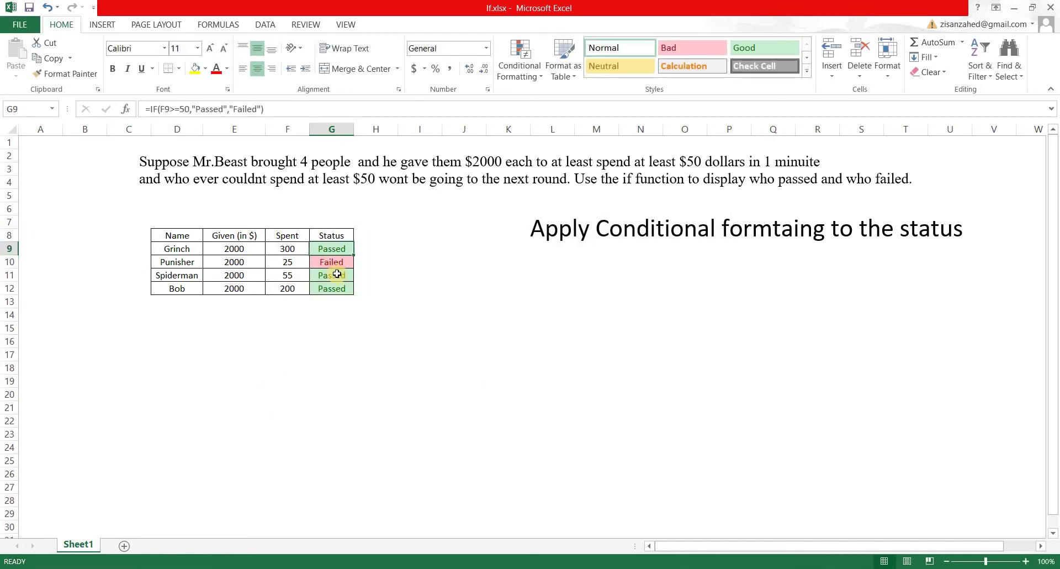
key(Down)
key(Down)
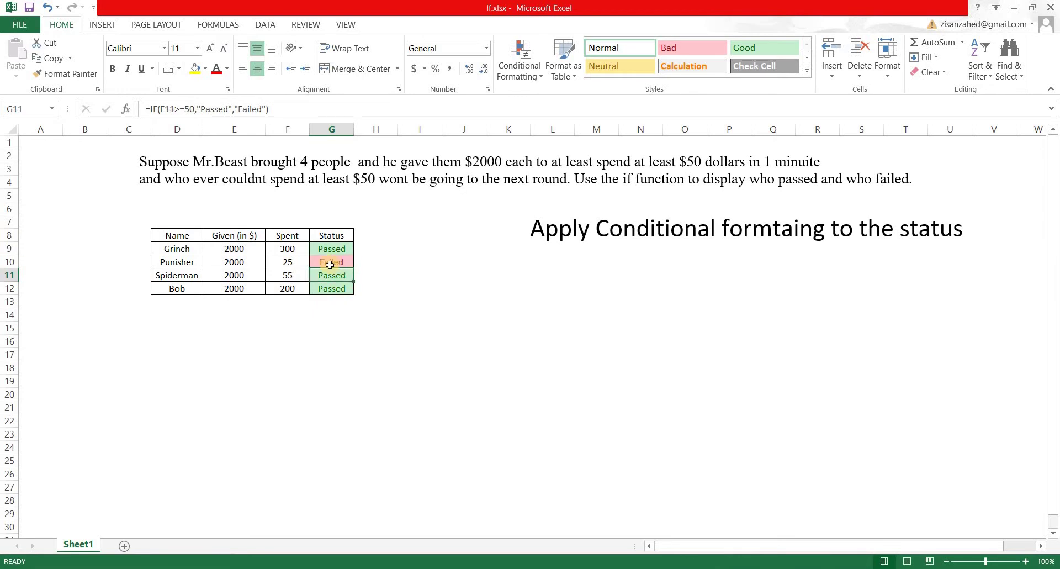
key(Up)
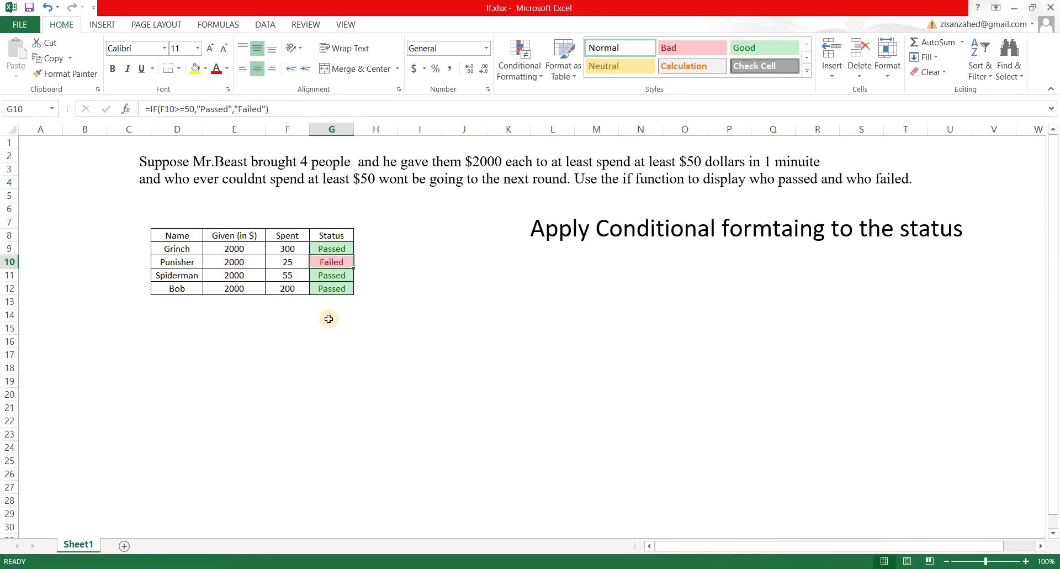
click(293, 331)
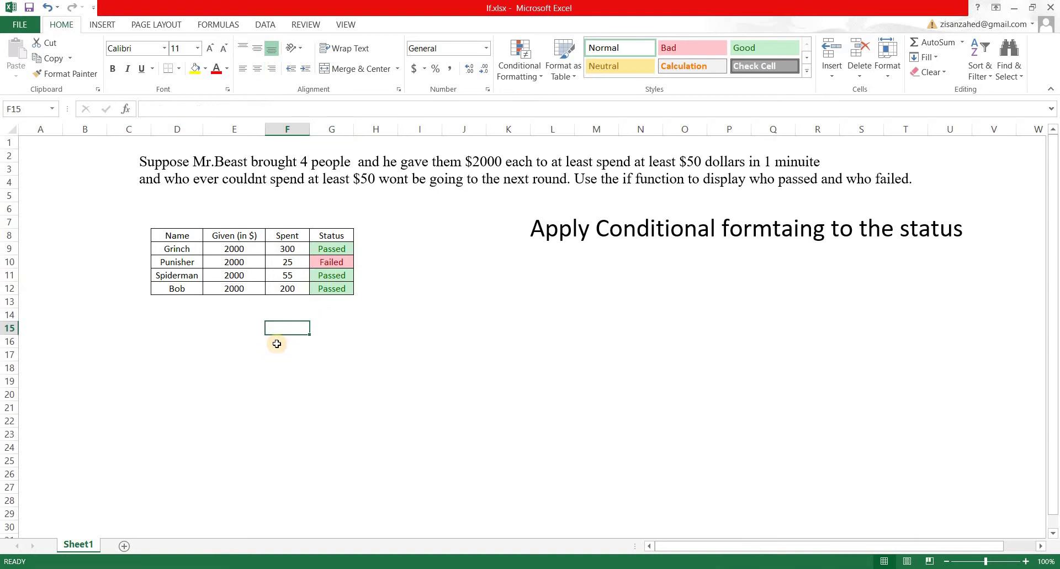
Step: Set the Spent amount for Grinch in F9 to 10 and check the Status cell in that row
click(284, 249)
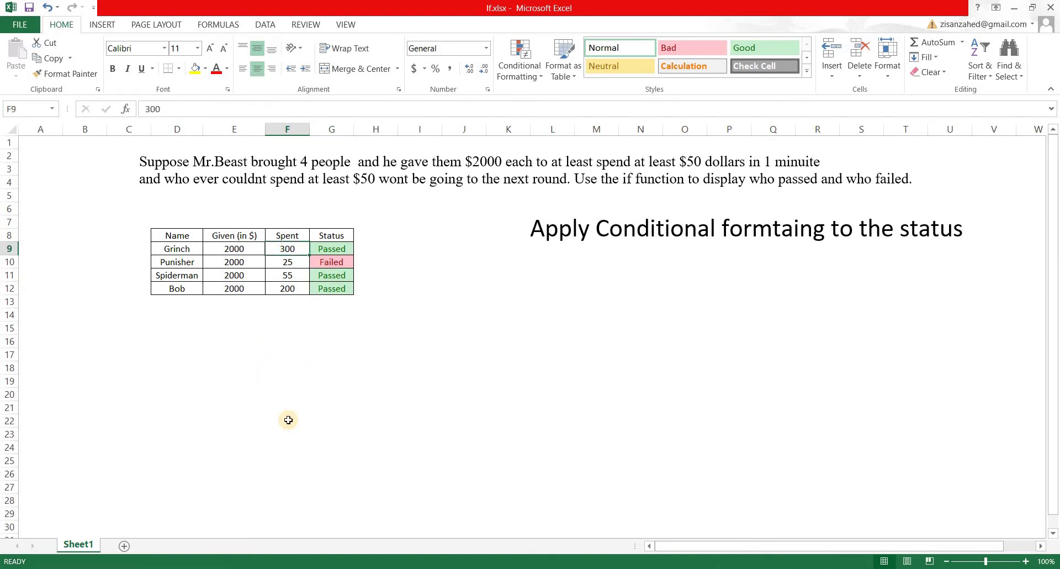
text(10)
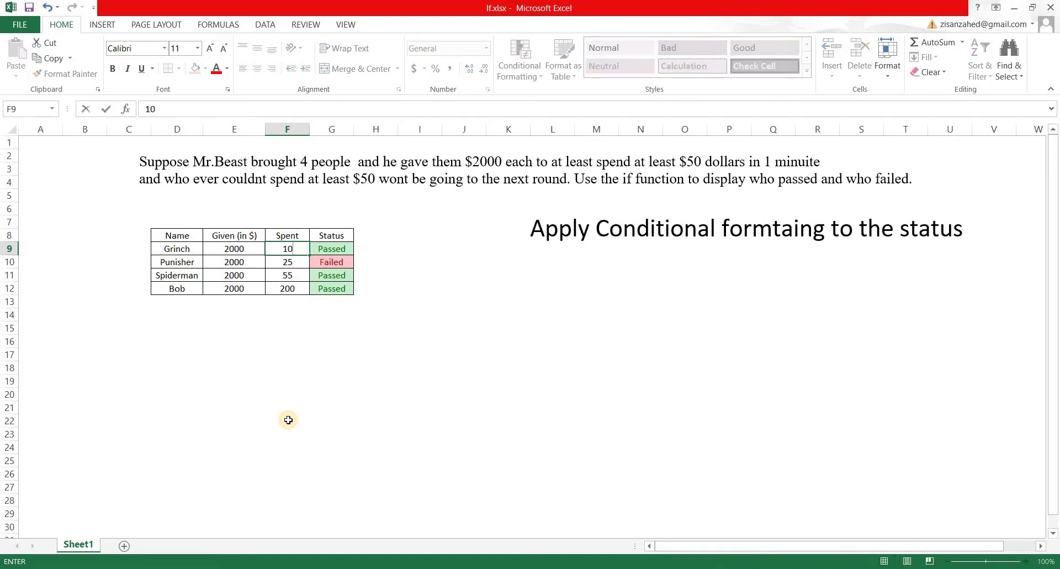
key(Return)
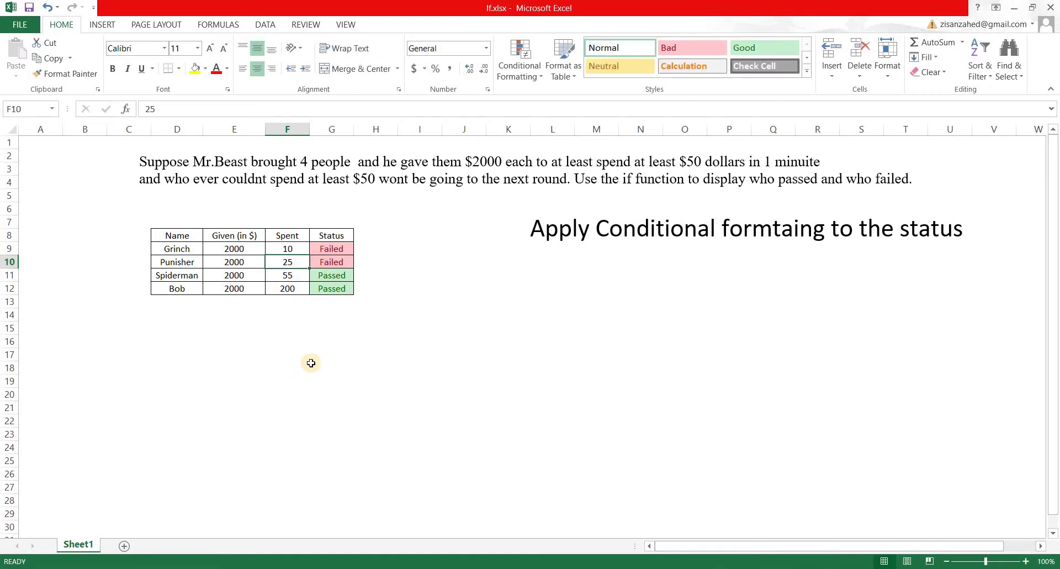
click(333, 249)
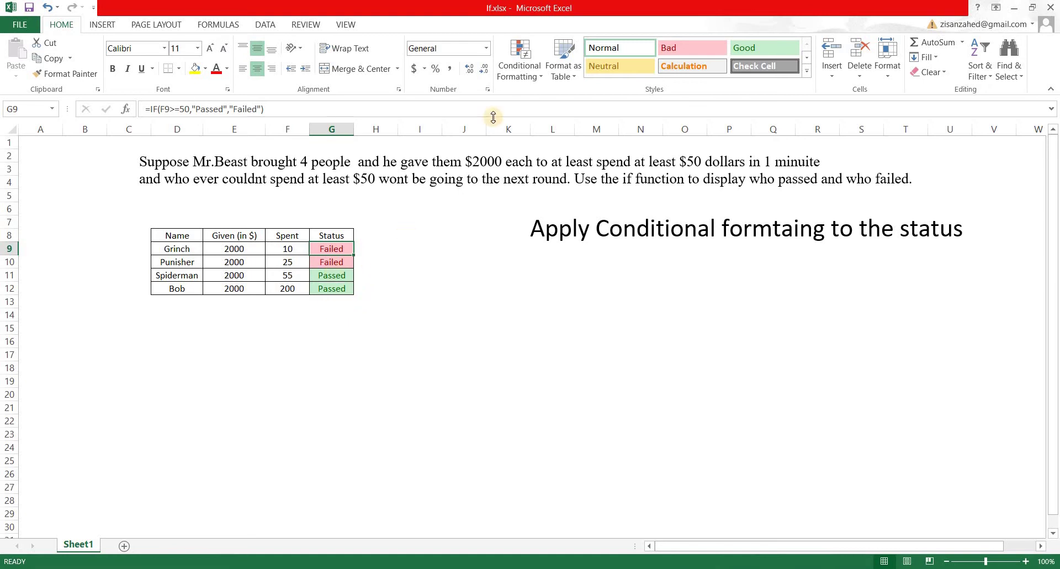
click(418, 275)
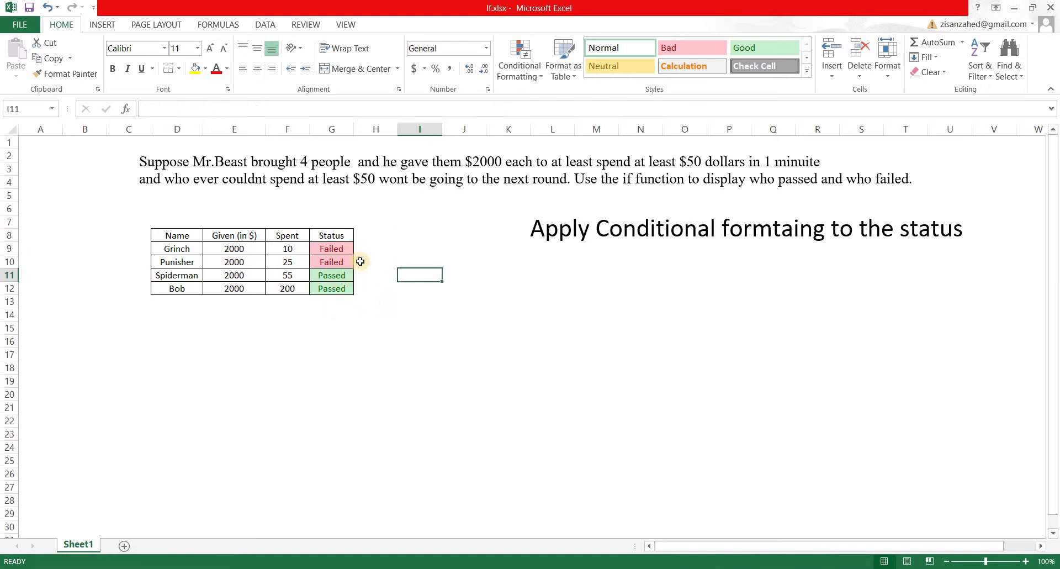
Step: Try to clear conditional formatting rules from the selected cells only, with empty cell I11 selected
click(541, 81)
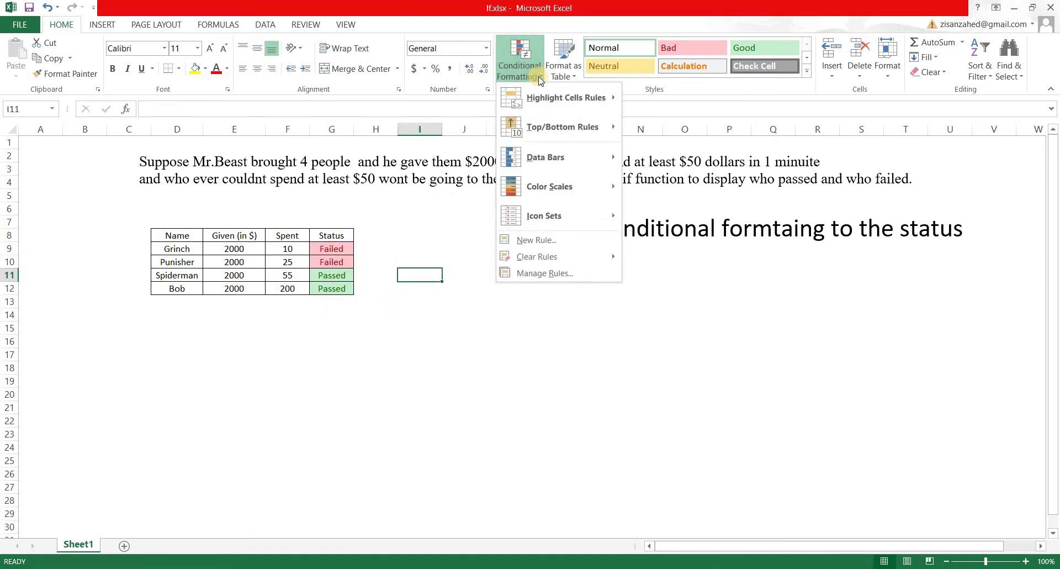
mouse_move(530, 261)
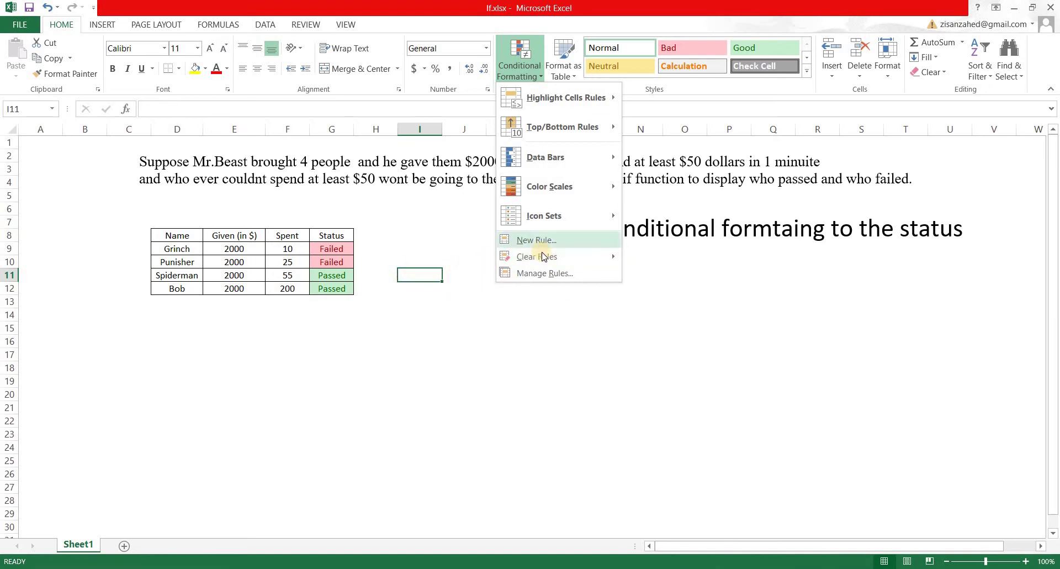
mouse_move(574, 256)
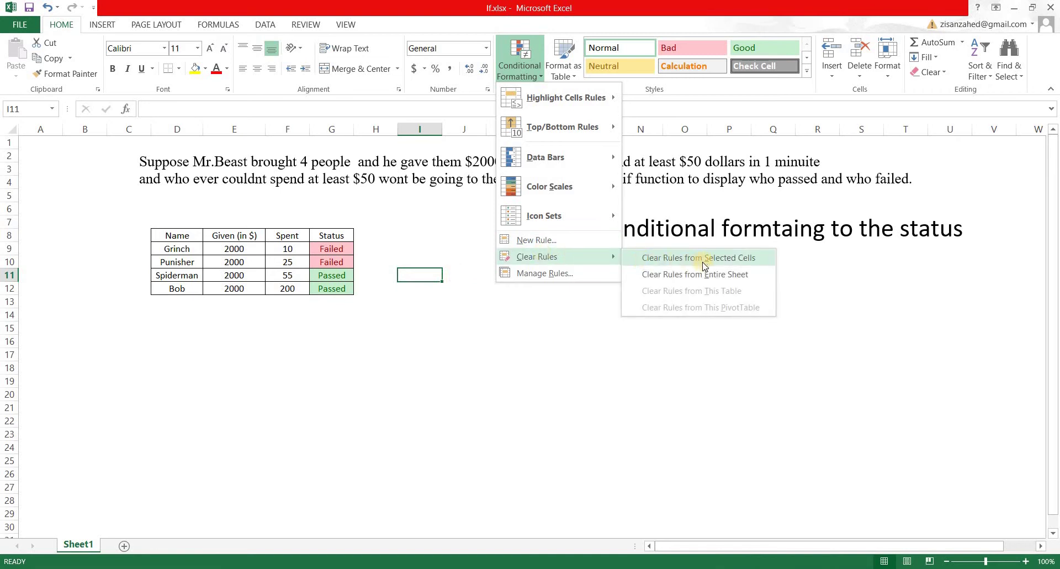
click(688, 258)
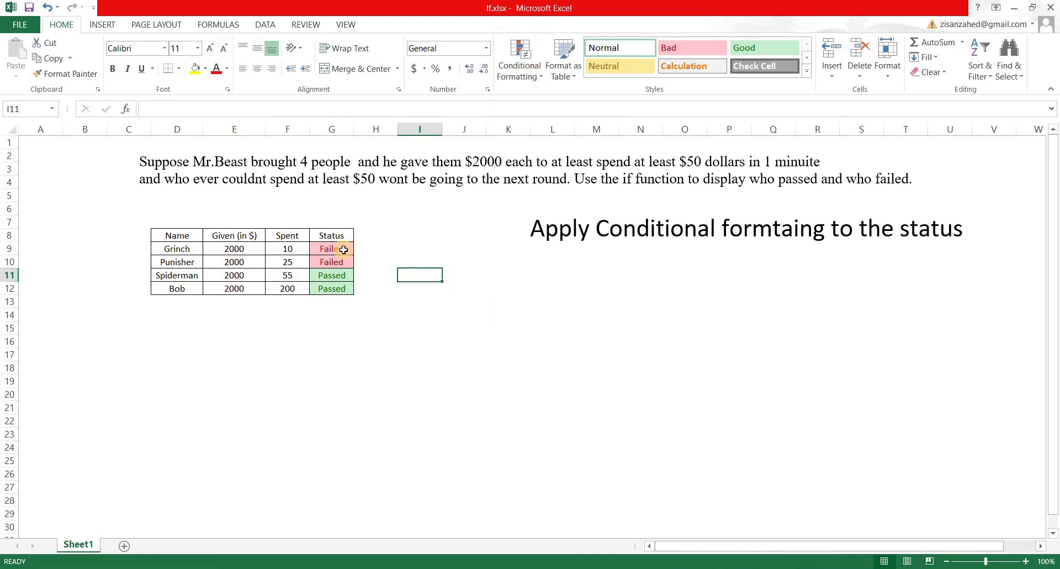
drag(331, 248, 343, 288)
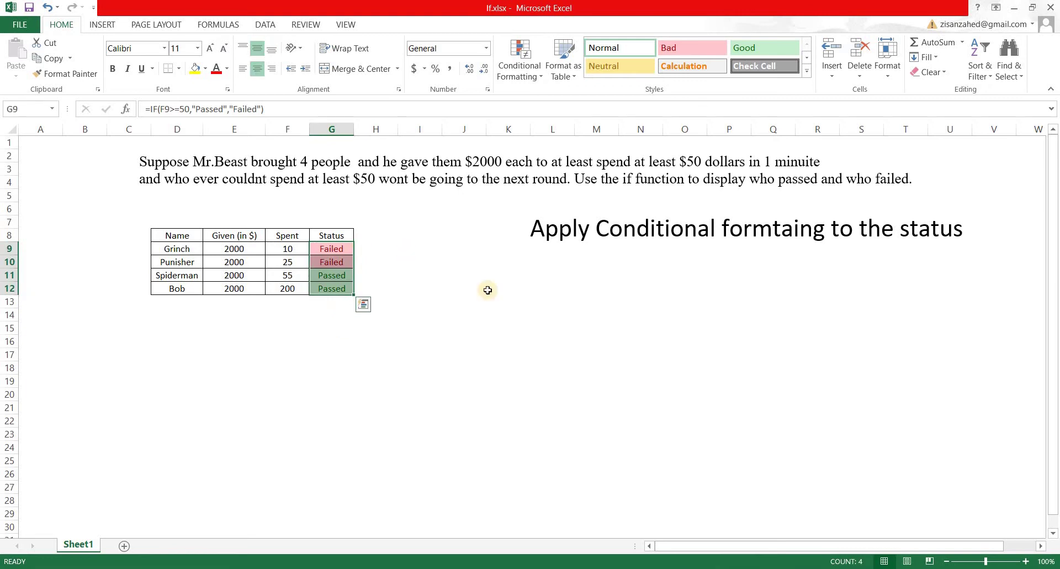
click(464, 262)
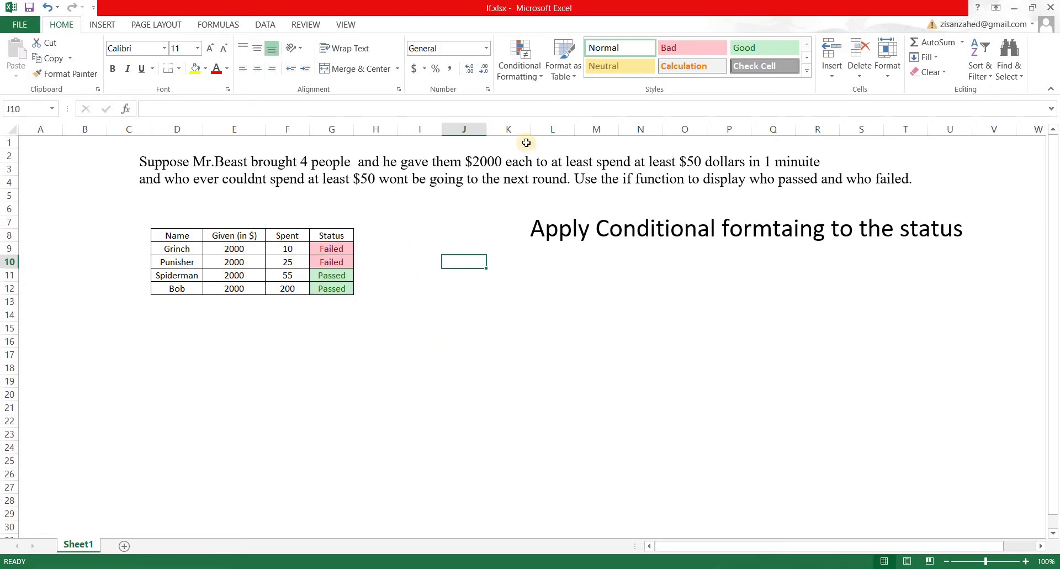
Step: Clear the conditional formatting rules from the entire sheet
click(536, 72)
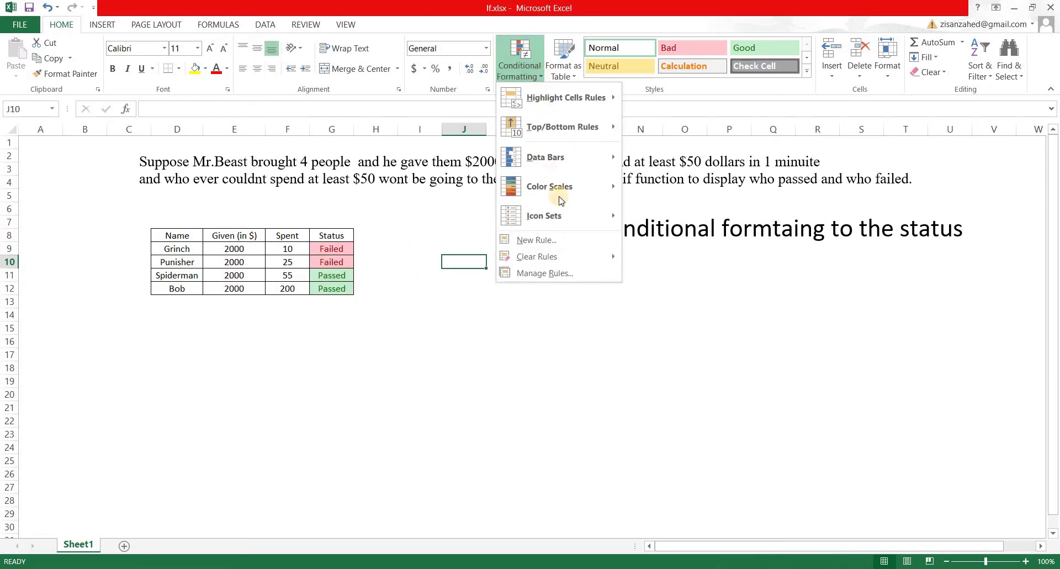
mouse_move(576, 260)
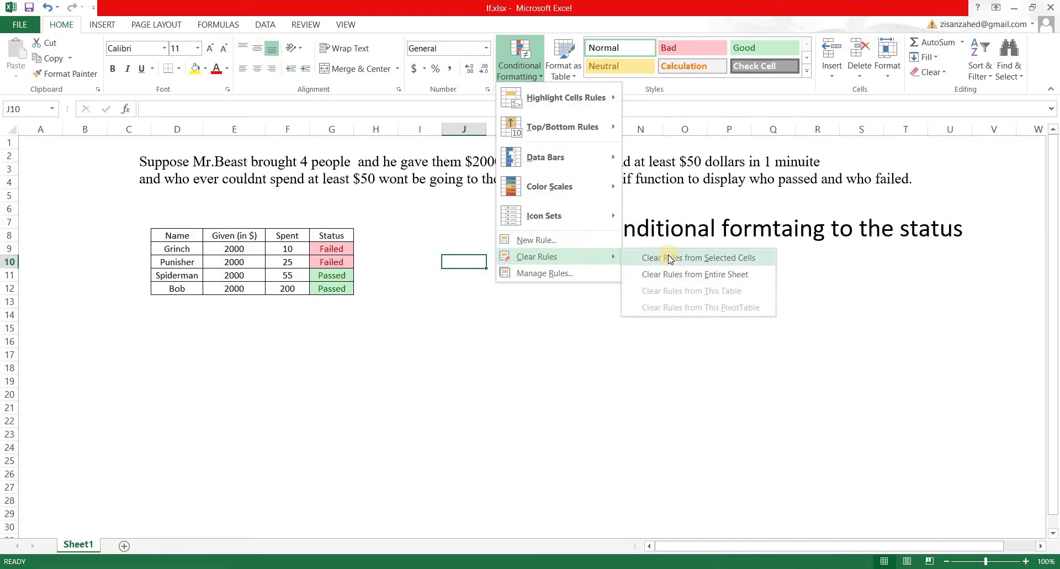
click(735, 279)
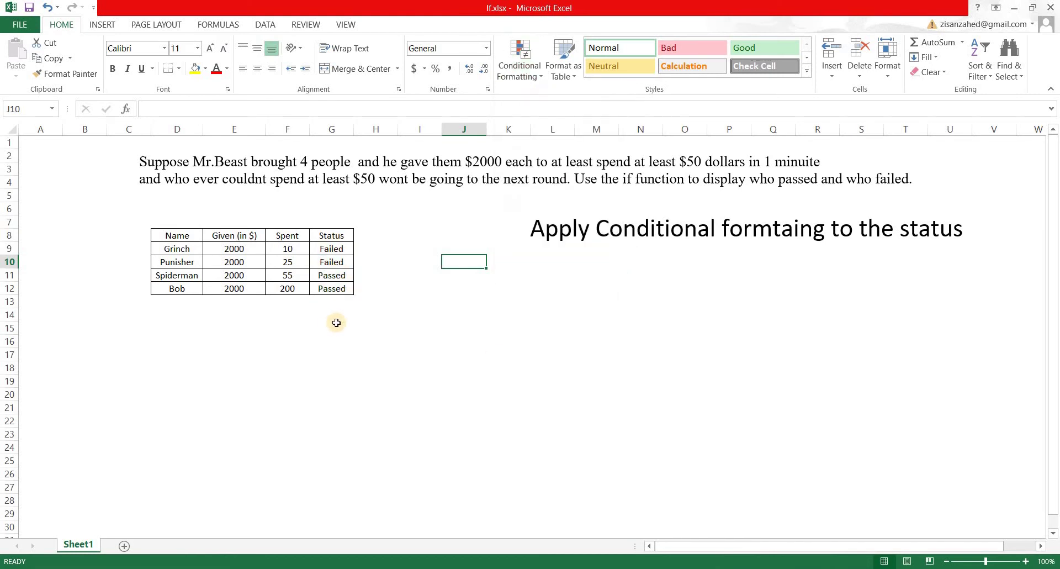
click(330, 342)
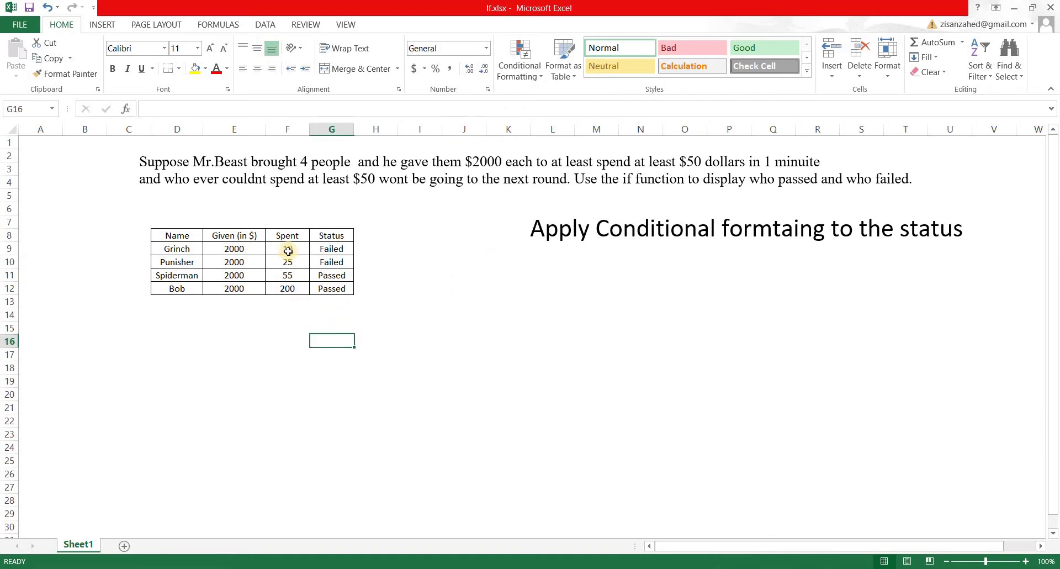
Step: Add a Greater Than 50 highlight rule to the Spent amounts in F9:F12, using Green Fill with Dark Green Text
drag(290, 248, 287, 290)
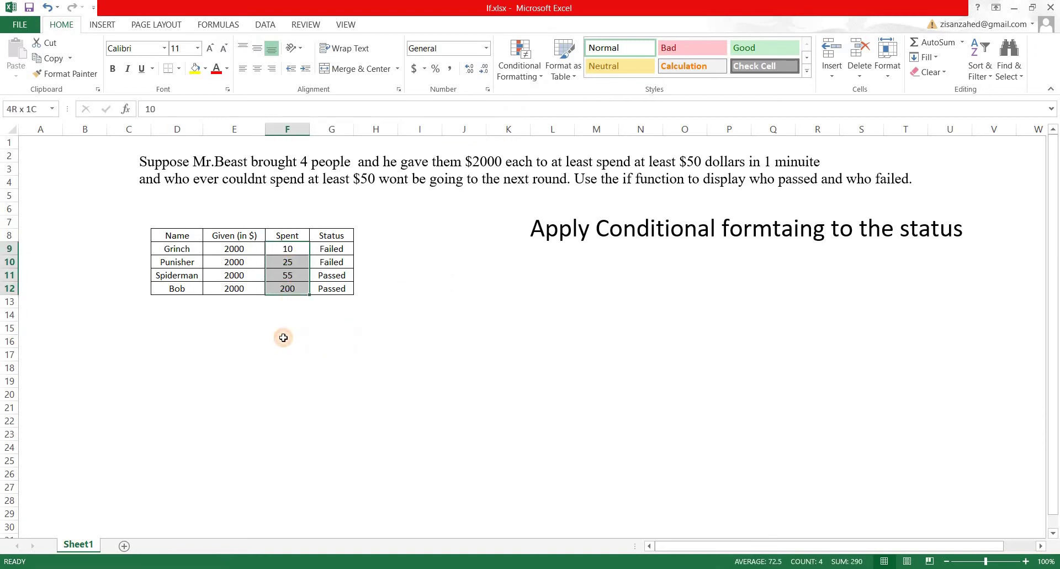
click(537, 79)
mouse_move(533, 97)
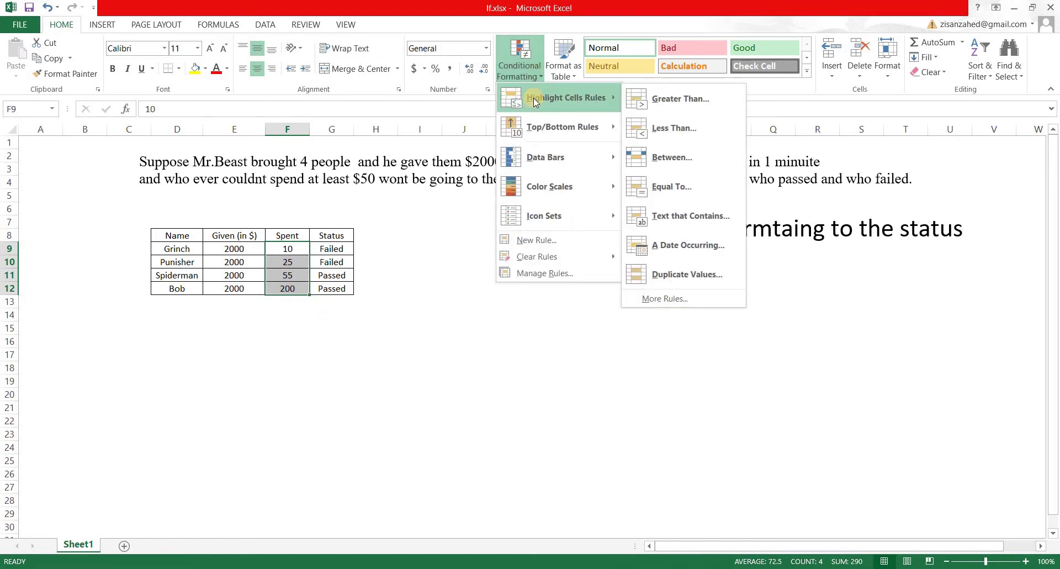
click(700, 101)
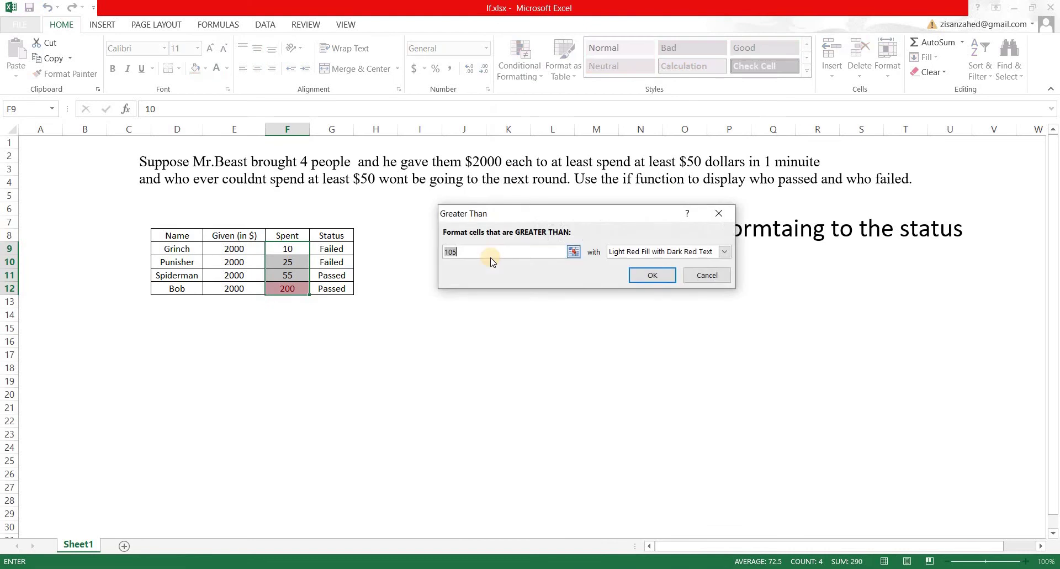
text(50)
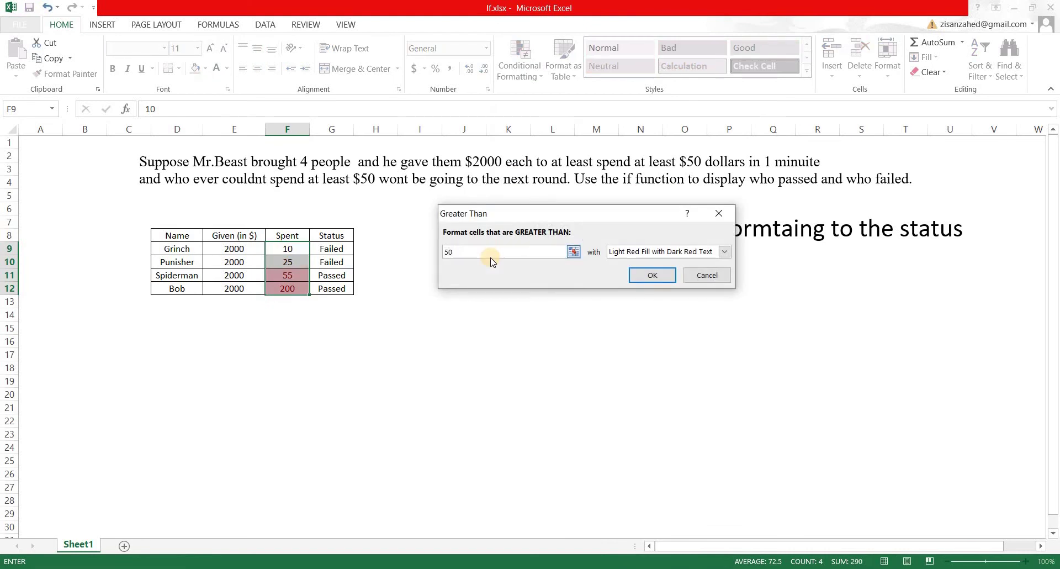
click(722, 252)
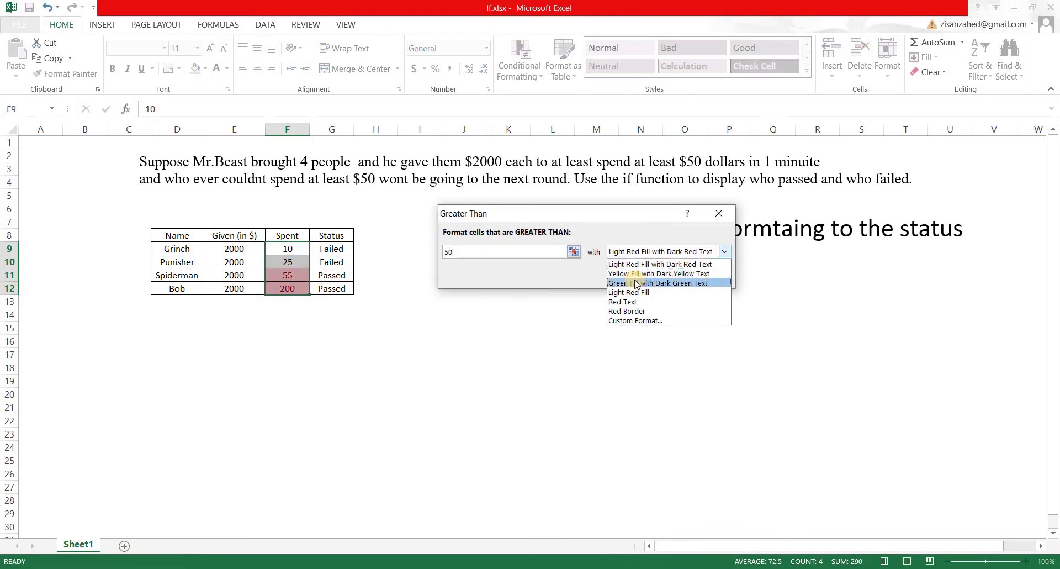
click(636, 282)
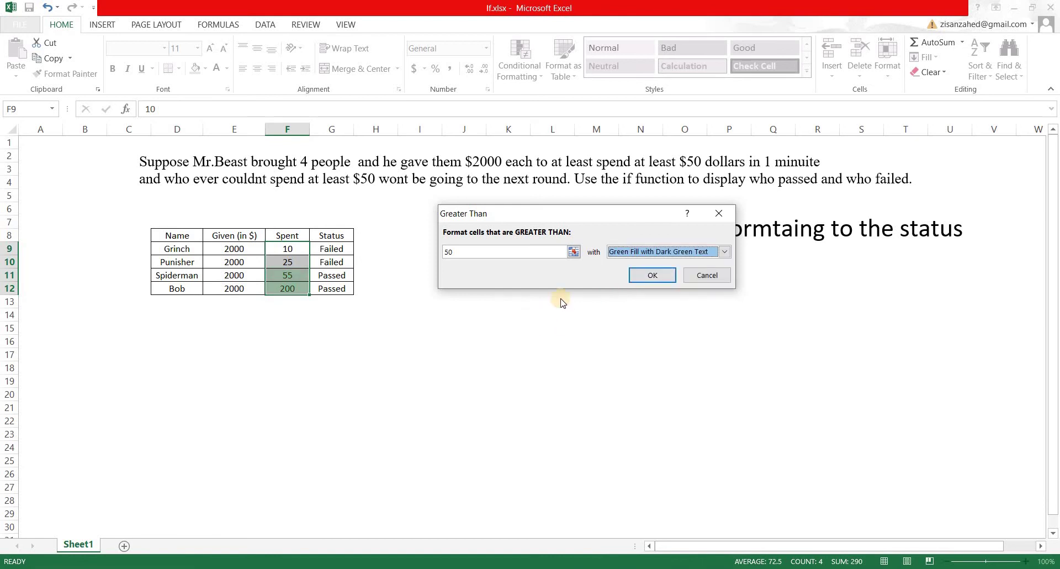
click(643, 278)
click(248, 343)
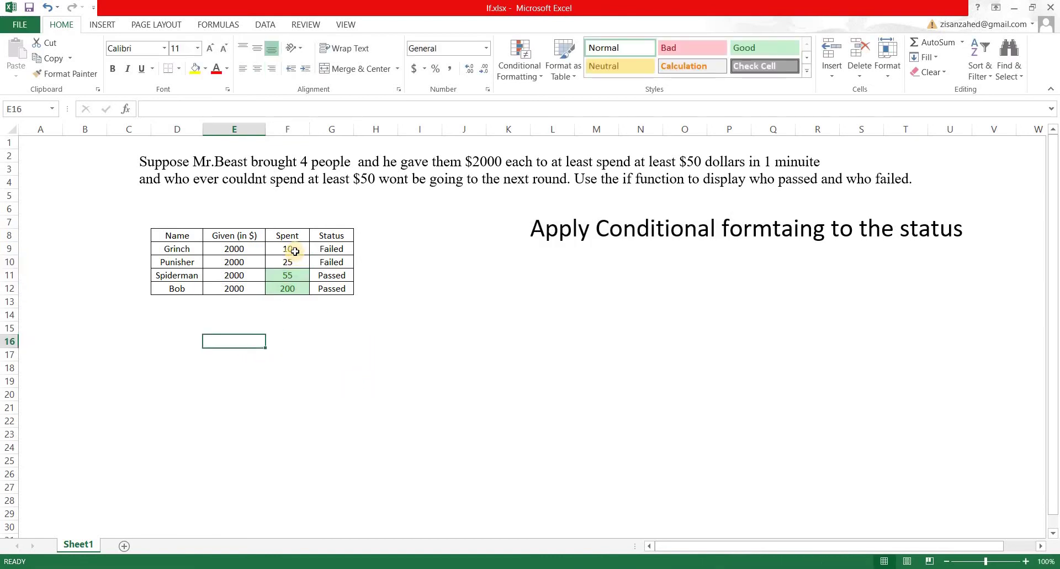
Step: Add a Less Than 50 highlight rule to the Spent amounts in F9:F12, using Light Red Fill with Dark Red Text
drag(295, 250, 289, 287)
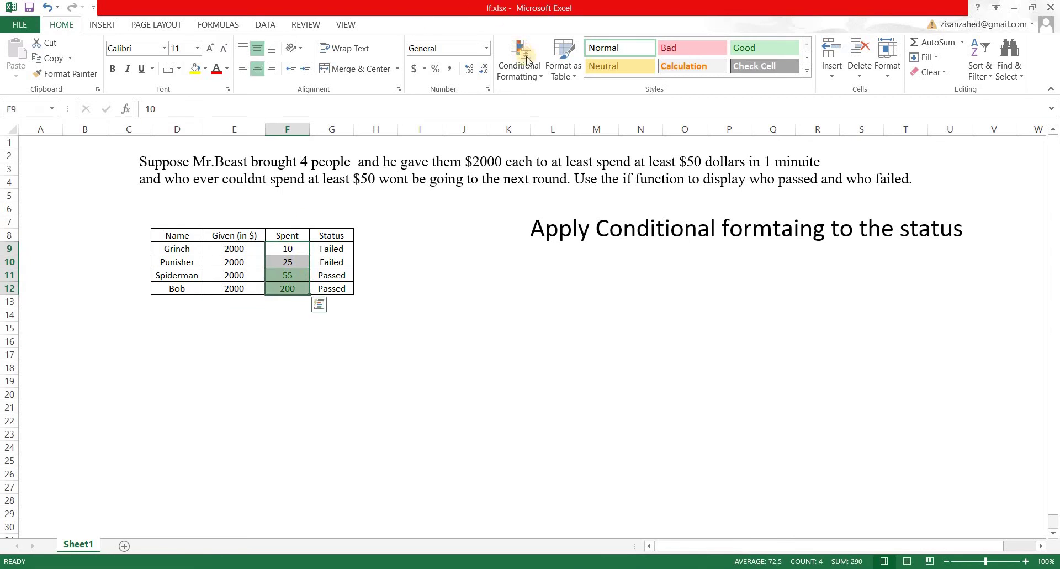
click(524, 76)
mouse_move(538, 100)
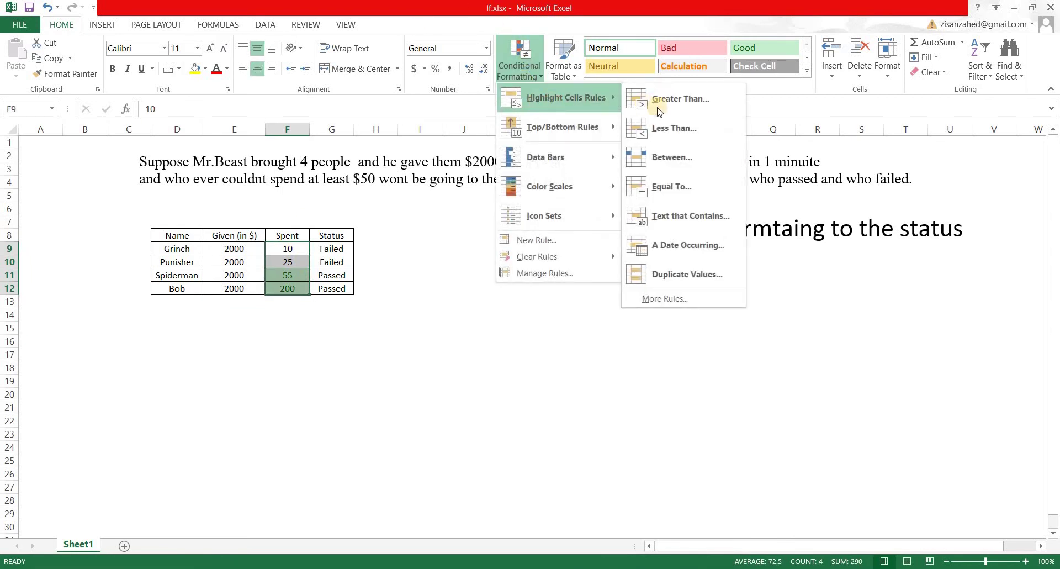
click(674, 130)
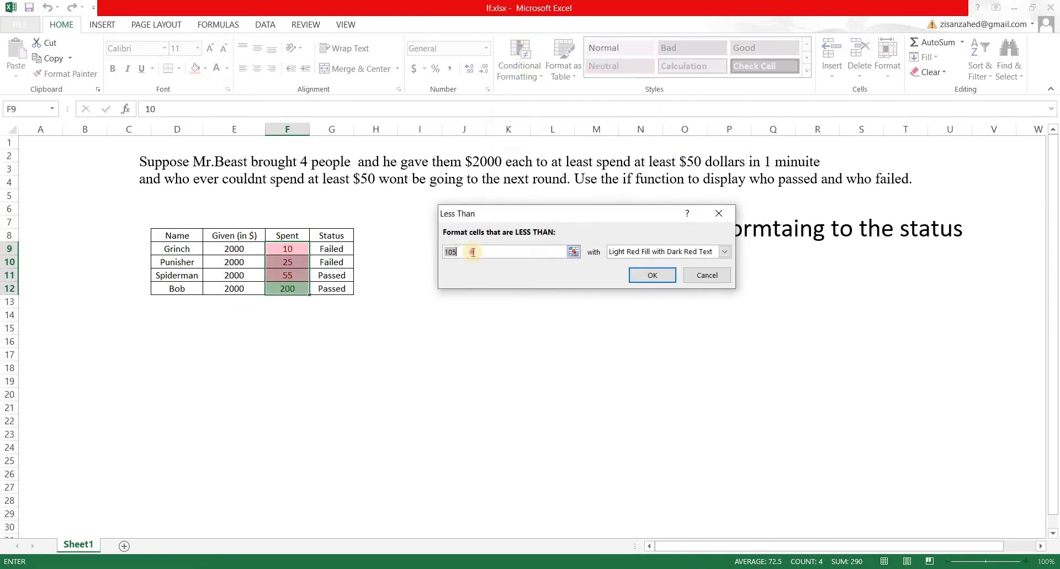
text(50)
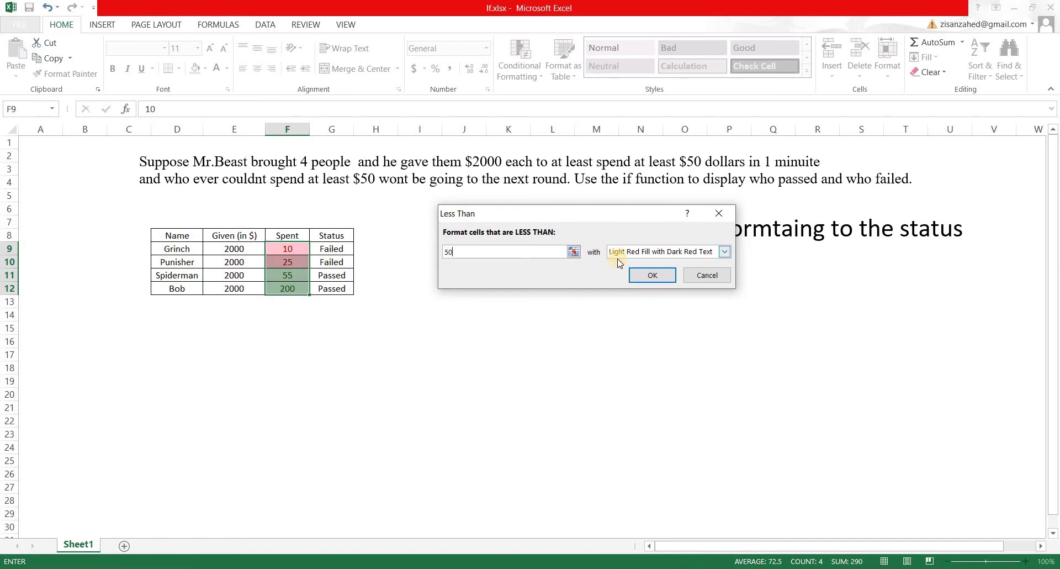
click(652, 277)
click(221, 423)
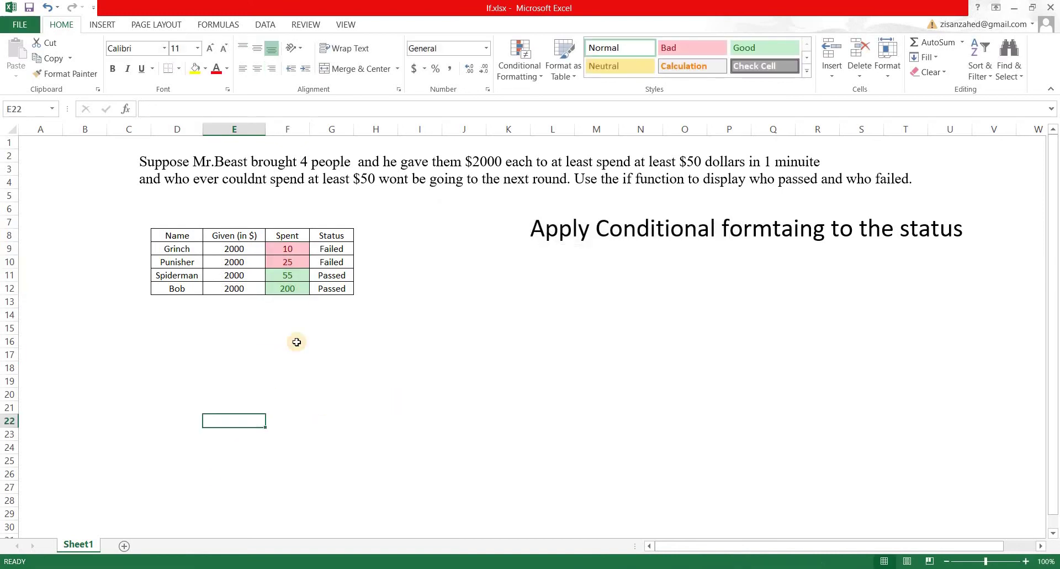
Step: Test the rules by setting Punisher's Spent amount in F10 to 3000, and undo the change
click(288, 264)
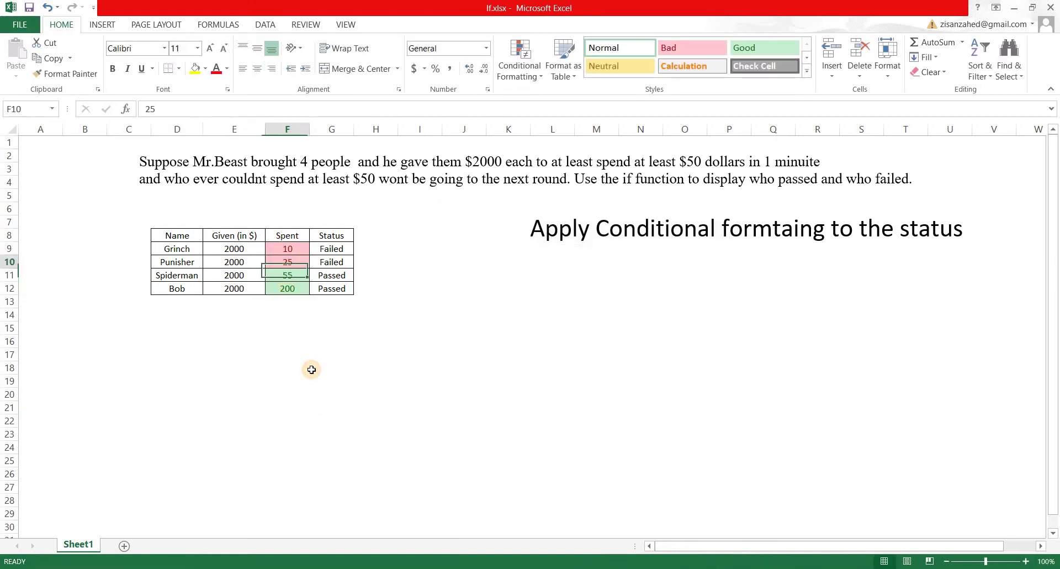
text(3000)
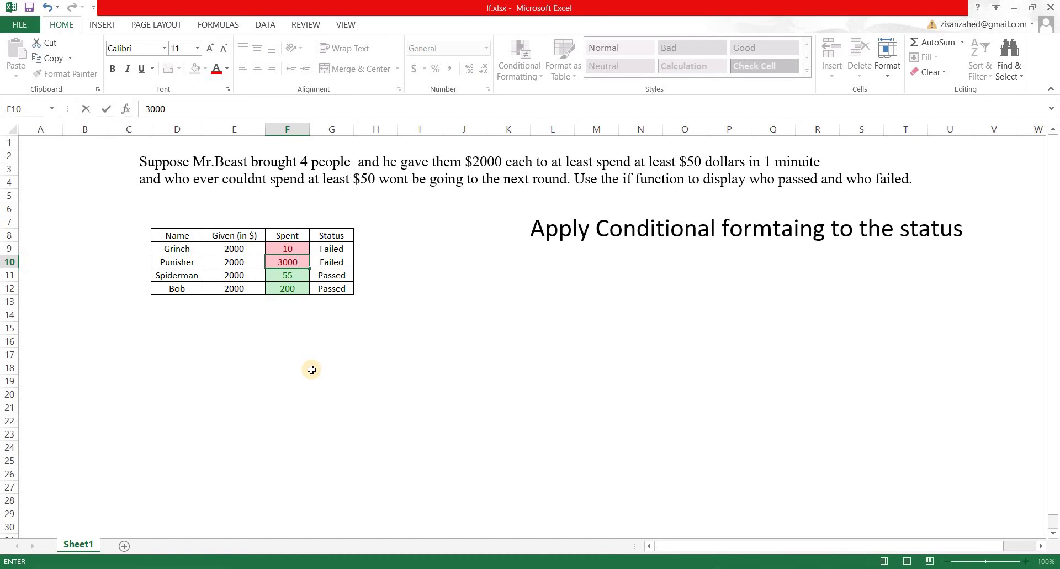
key(Return)
click(288, 263)
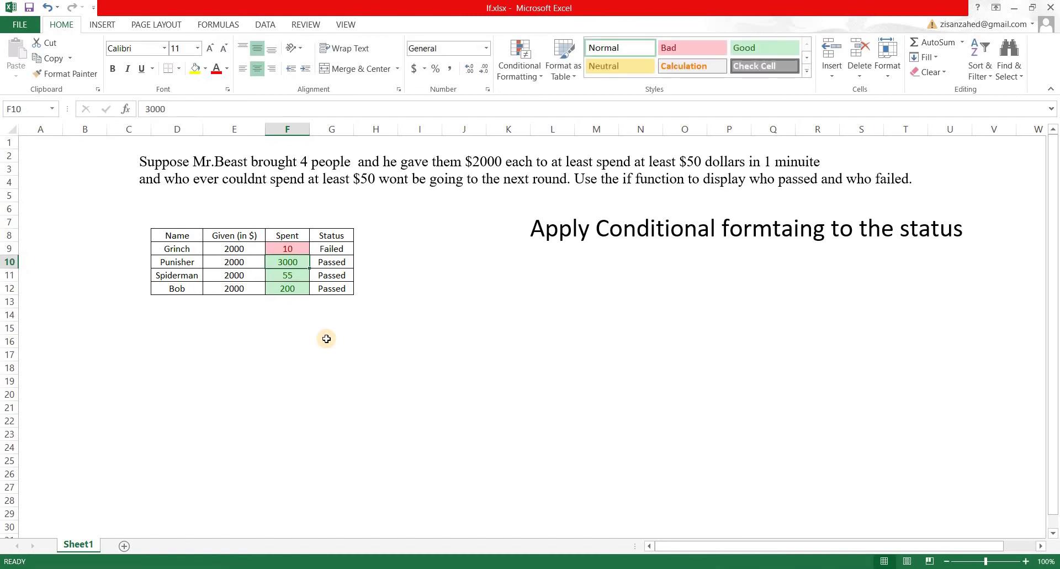
key(ctrl+z)
click(330, 341)
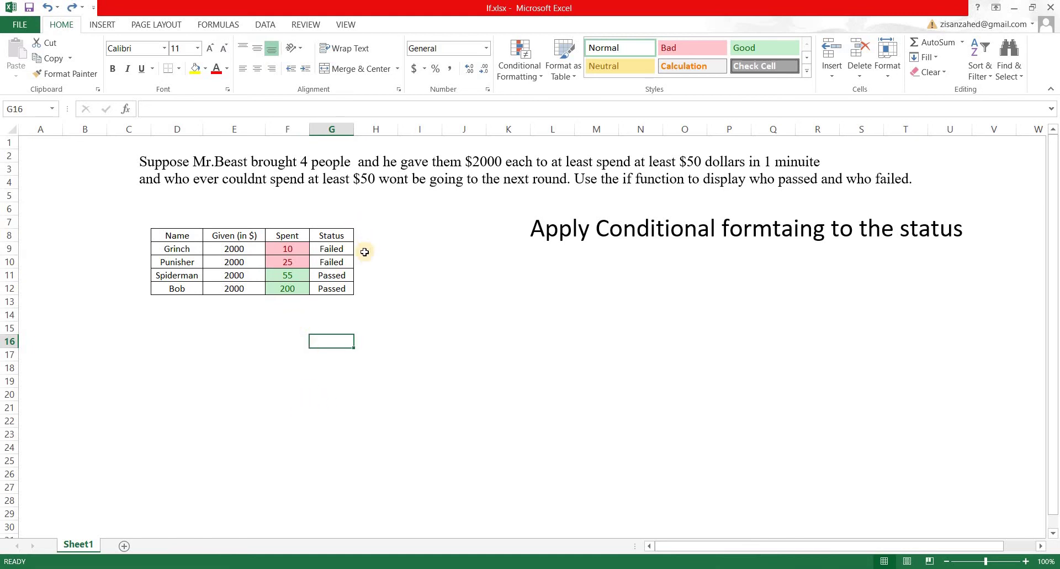
Step: Select the Given and Spent values in E9:F12 and clear the conditional formatting rules from the entire sheet
click(534, 76)
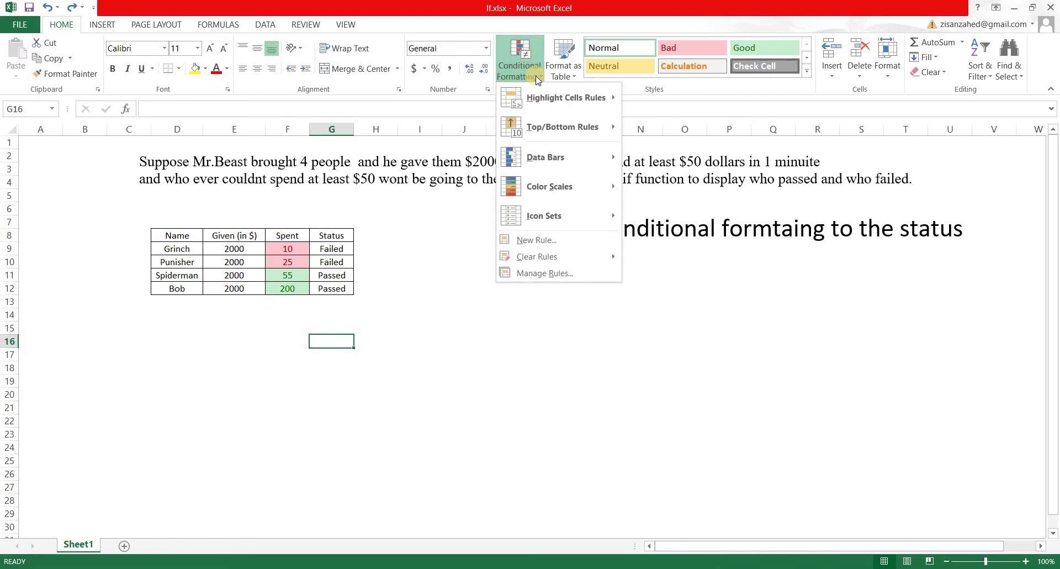
click(366, 332)
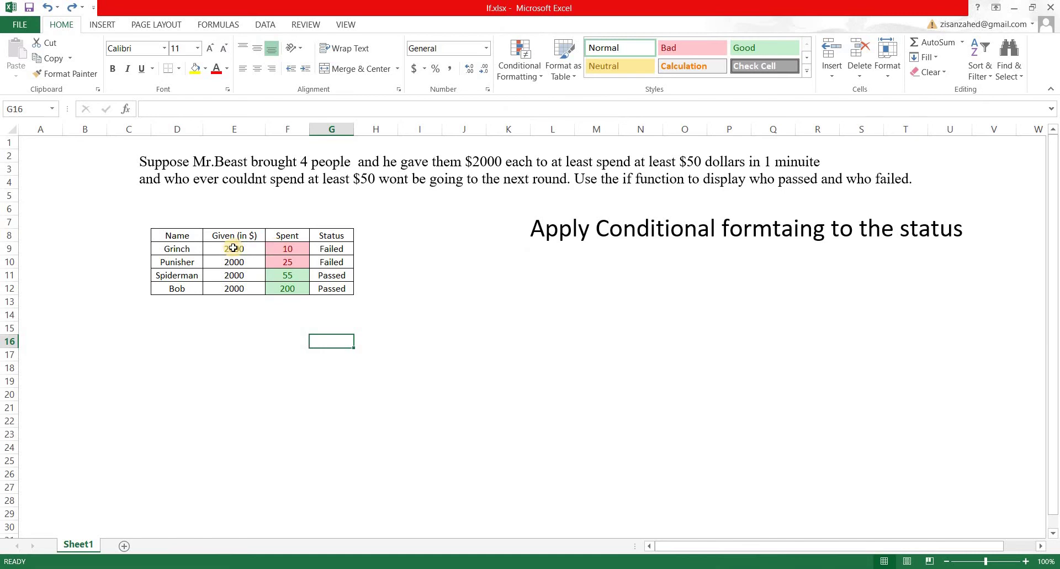
drag(234, 248, 284, 291)
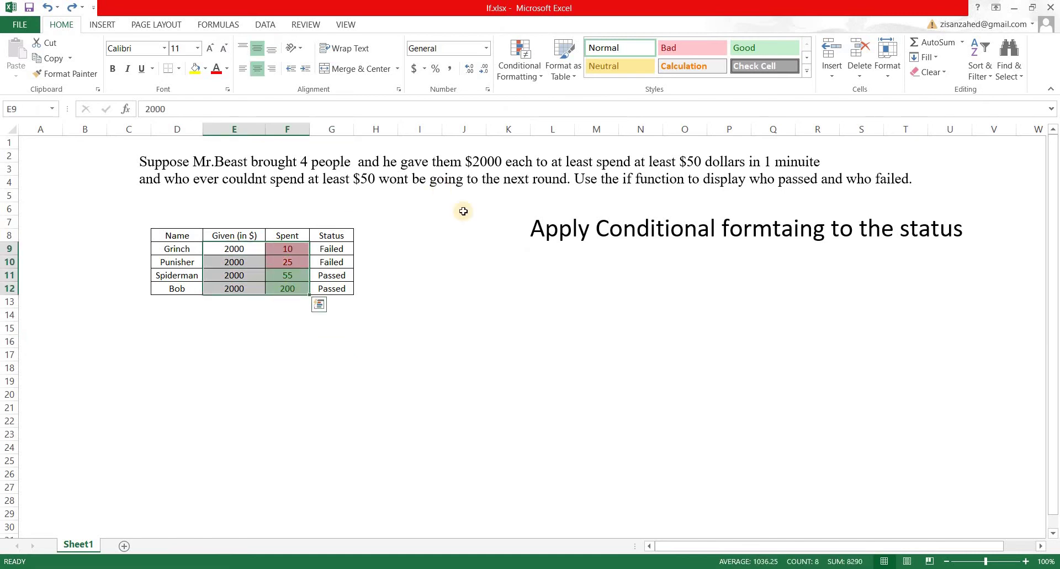
click(529, 74)
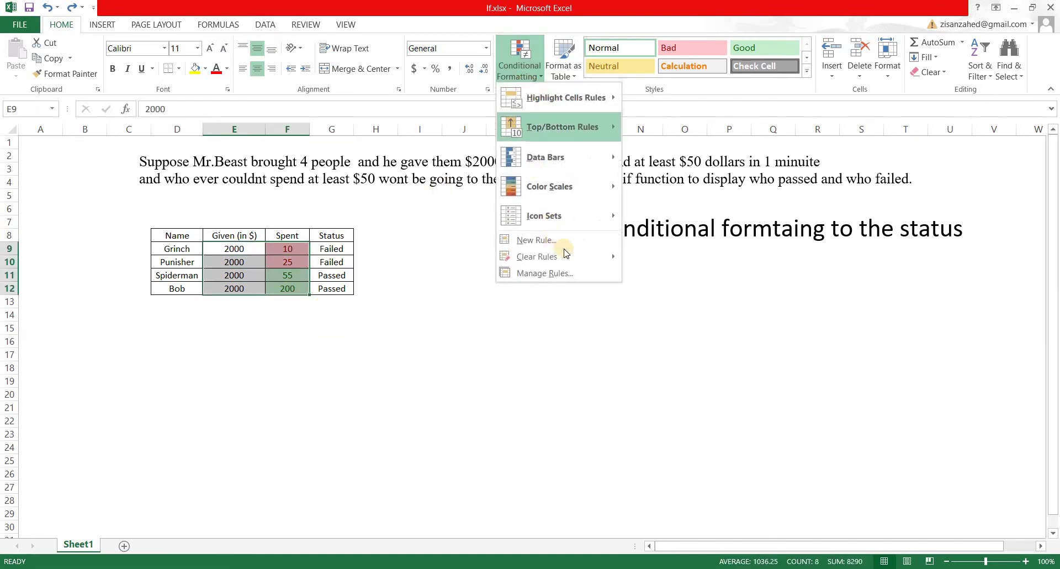
mouse_move(569, 257)
click(687, 275)
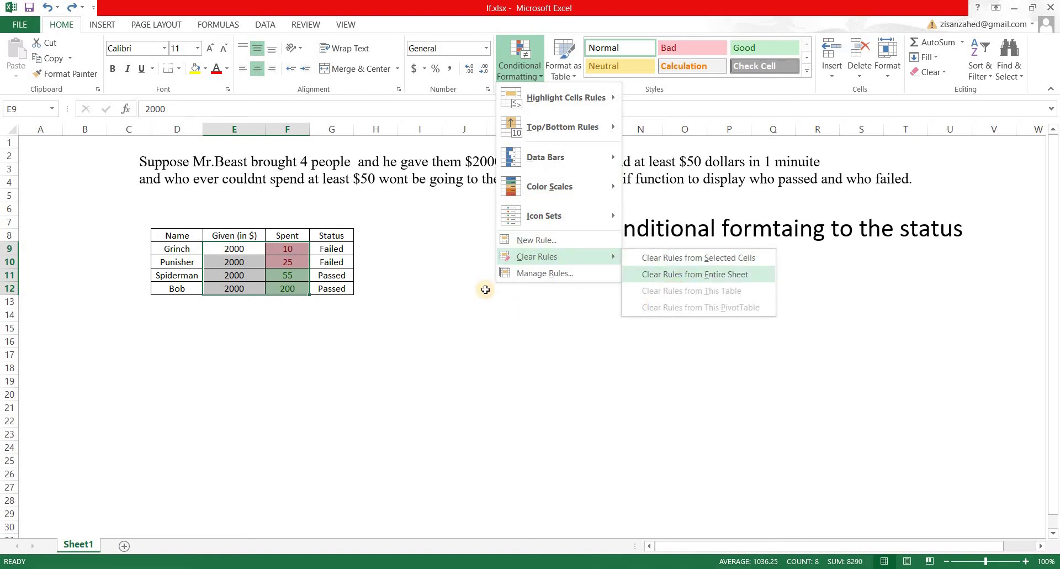
Step: Examine the Data Bars, Color Scales and Icon Sets choices for E9:F12 without applying any of them
click(533, 77)
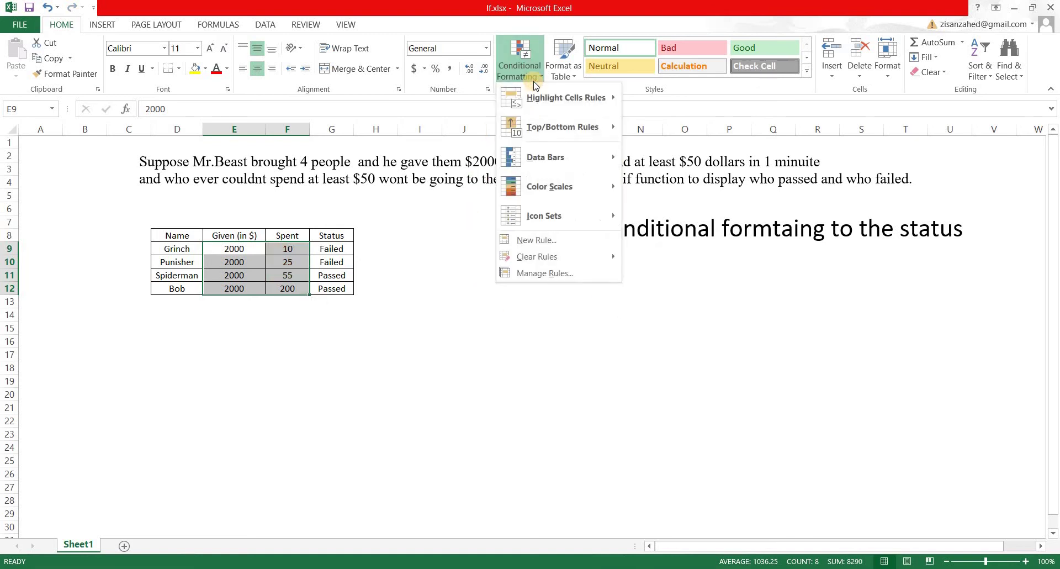
mouse_move(544, 158)
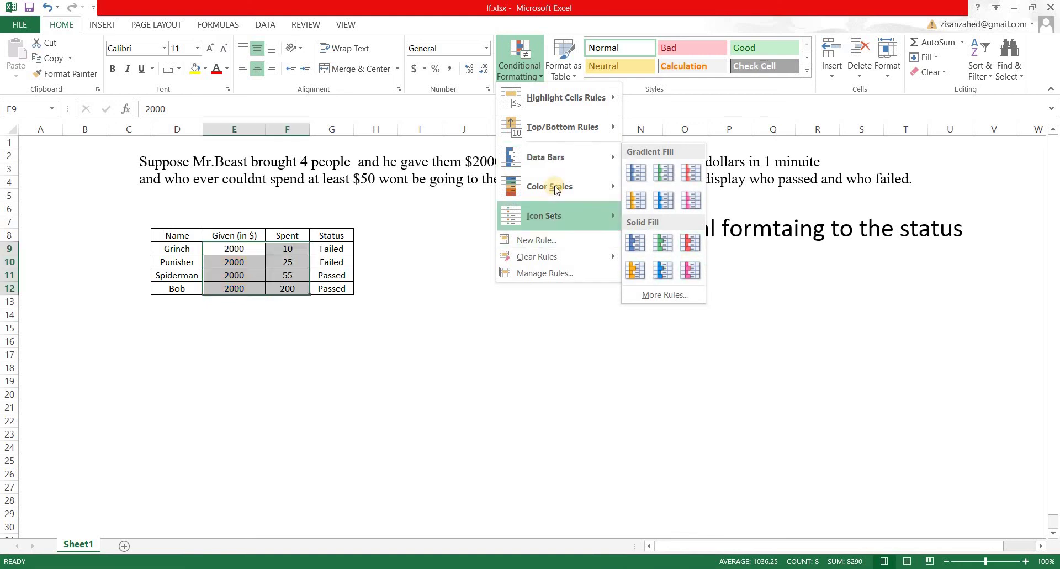
mouse_move(554, 187)
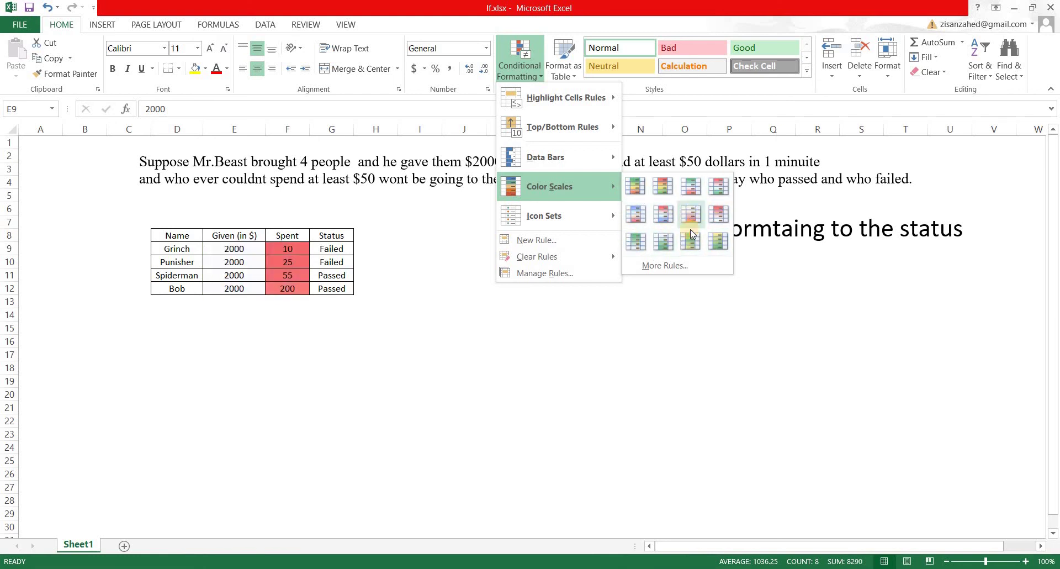
click(588, 213)
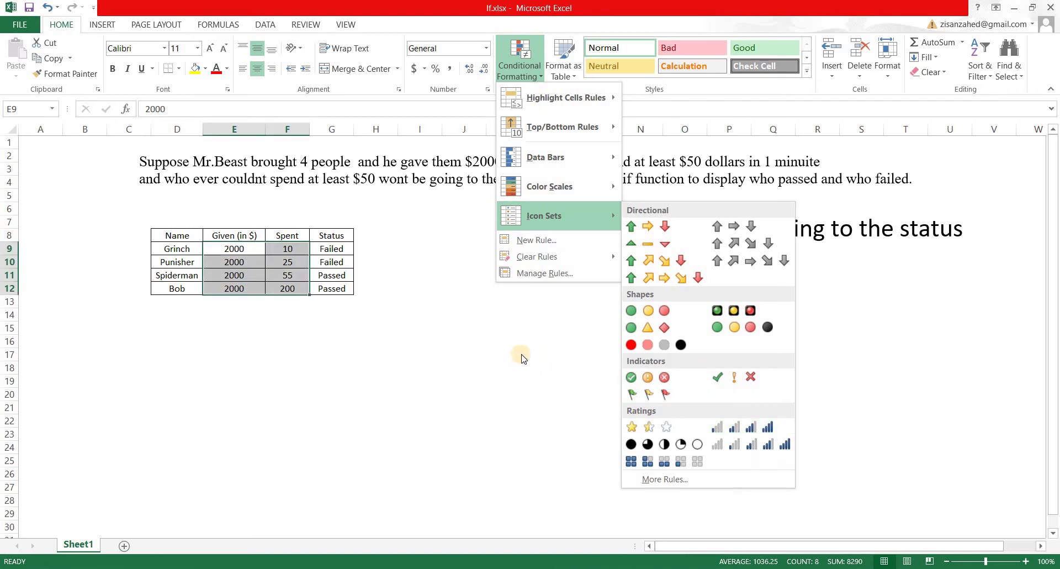
click(522, 75)
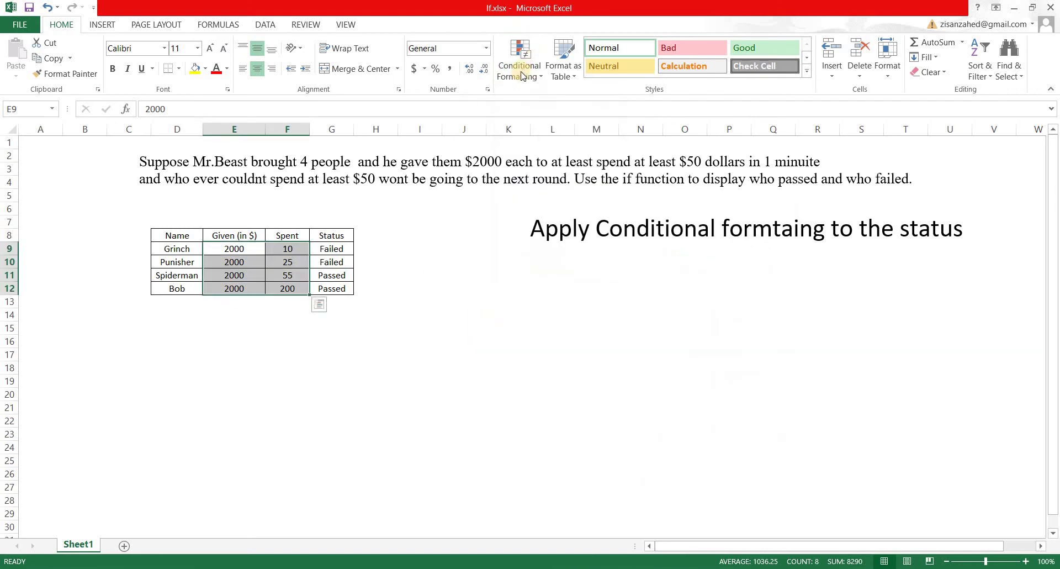
click(522, 76)
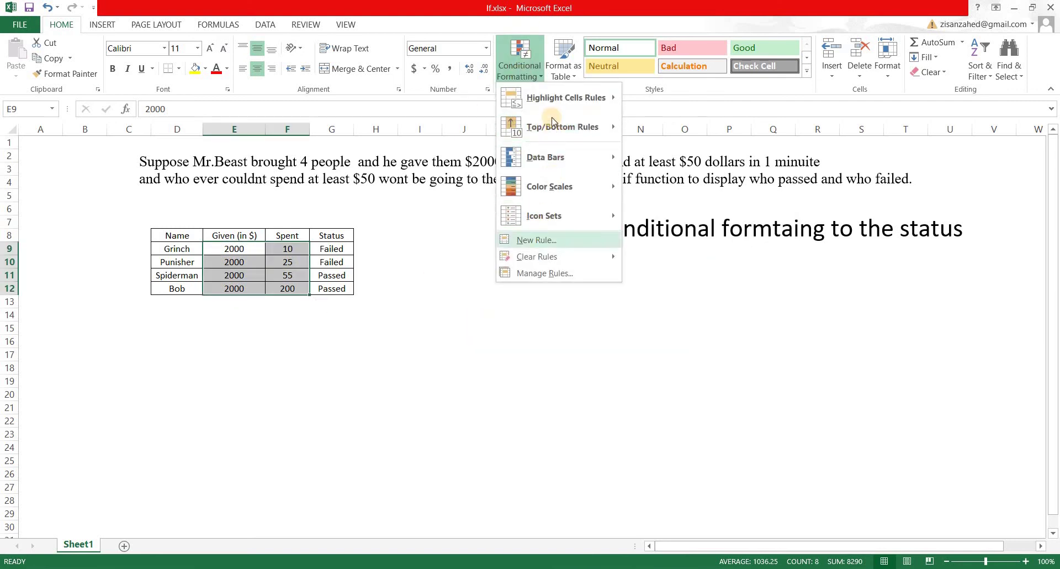
mouse_move(569, 97)
click(360, 369)
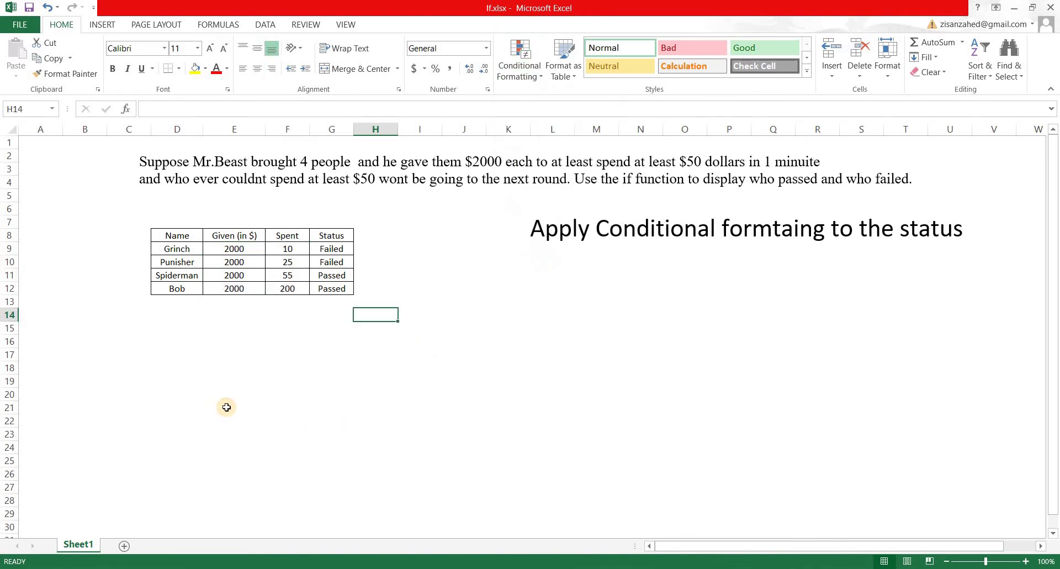